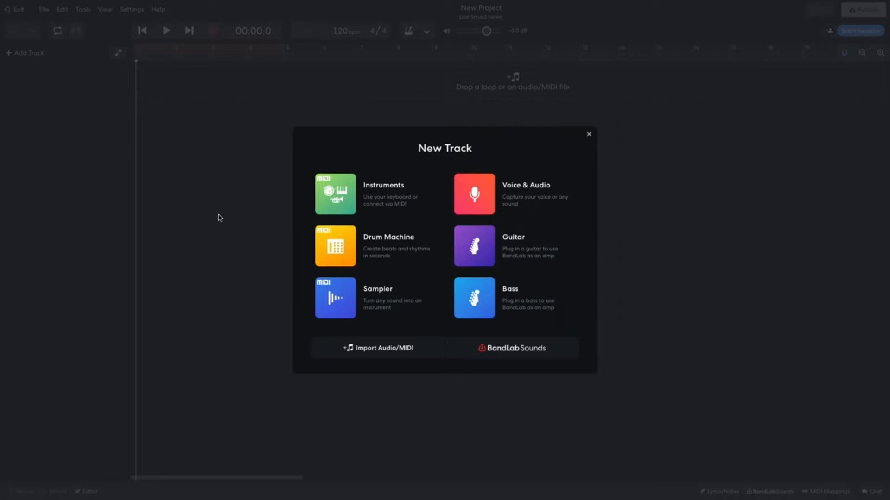
Add an Instruments track and audition a few notes on its Grand Piano keyboard
click(335, 199)
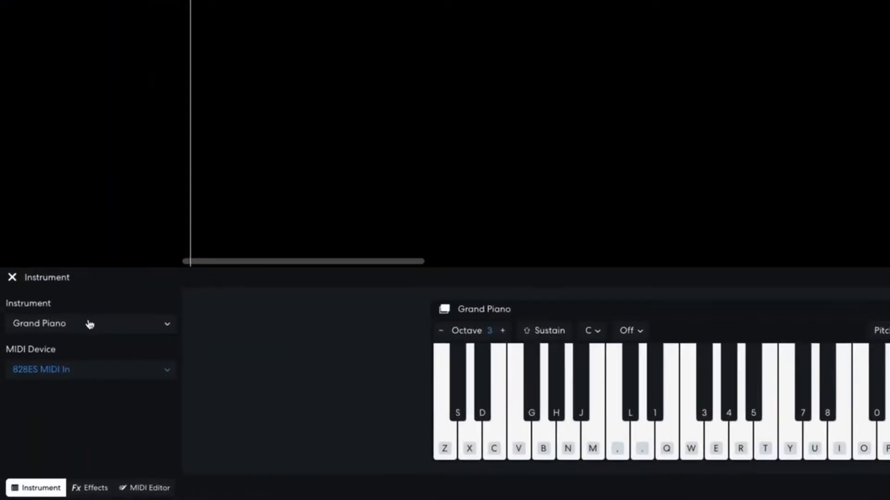
click(666, 438)
click(693, 438)
click(718, 436)
key(q)
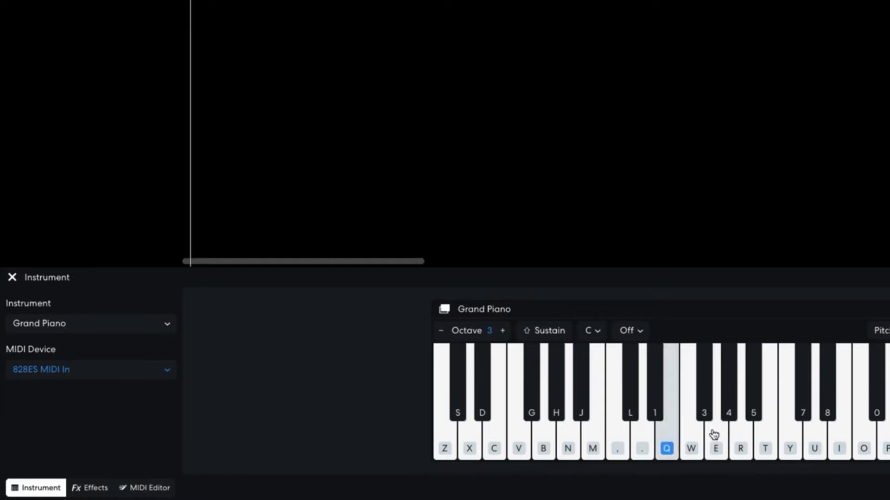
key(w)
key(e)
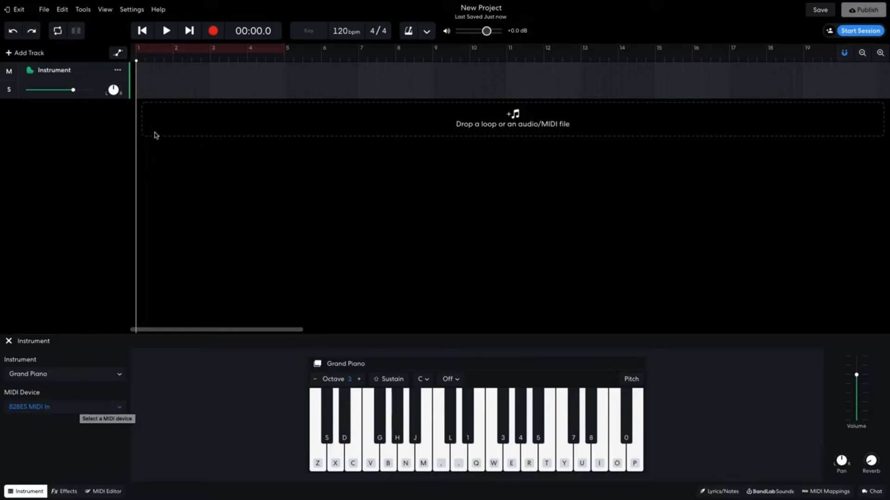
Create an empty region at the start of the Instrument track and open it in the MIDI Editor
right_click(162, 85)
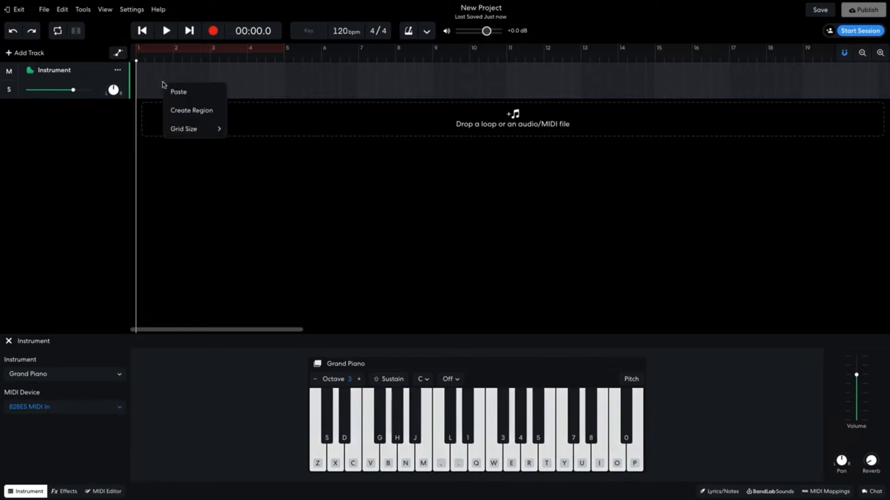
click(176, 109)
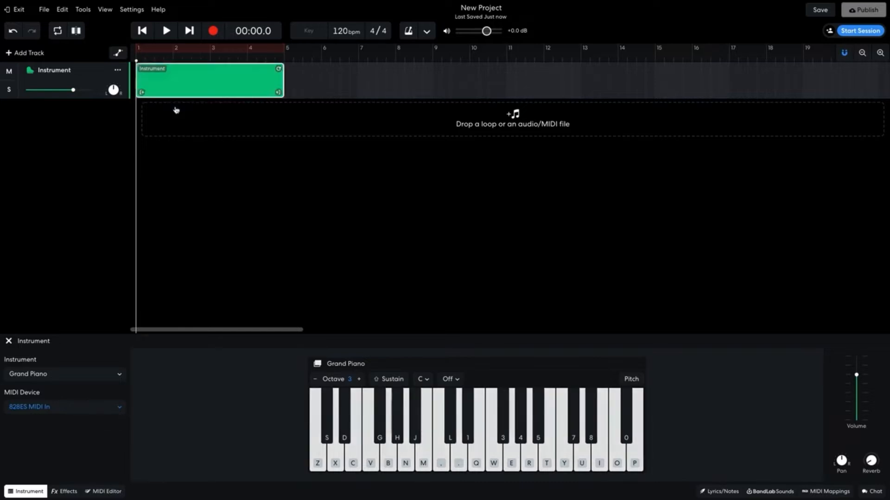
double_click(175, 79)
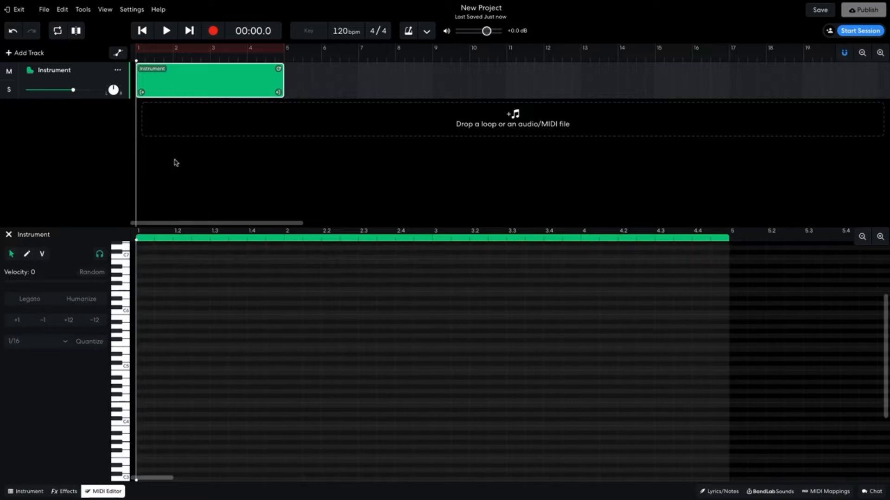
Add a C major chord at the start of bar 1 using the notes C3, E3 and G3
scroll(183, 371, down, 3)
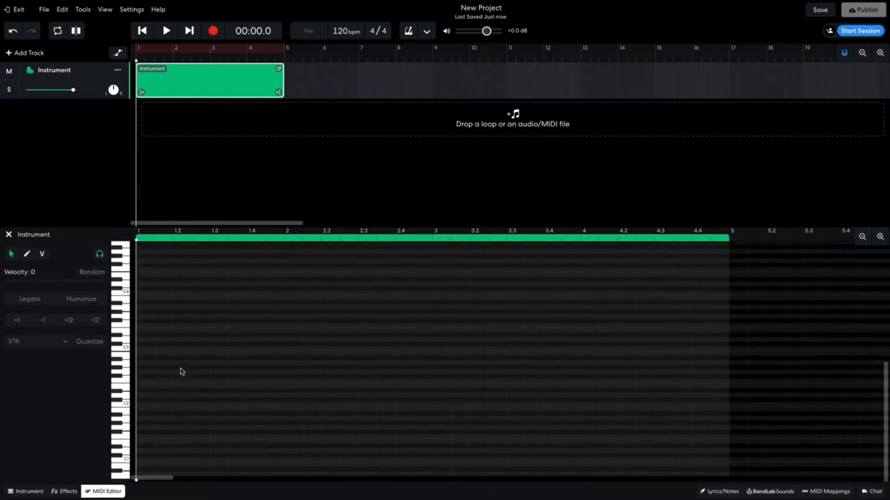
double_click(146, 348)
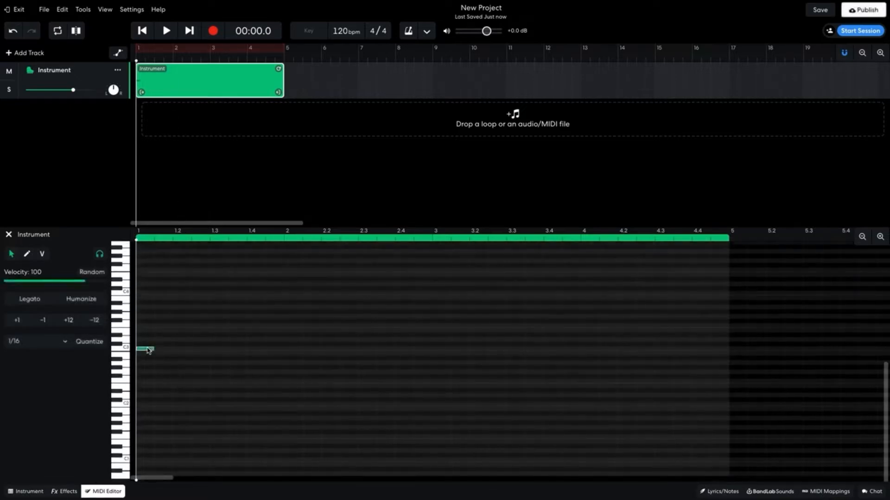
double_click(145, 330)
double_click(146, 317)
Play back the short chord and return the playhead to the start
click(167, 32)
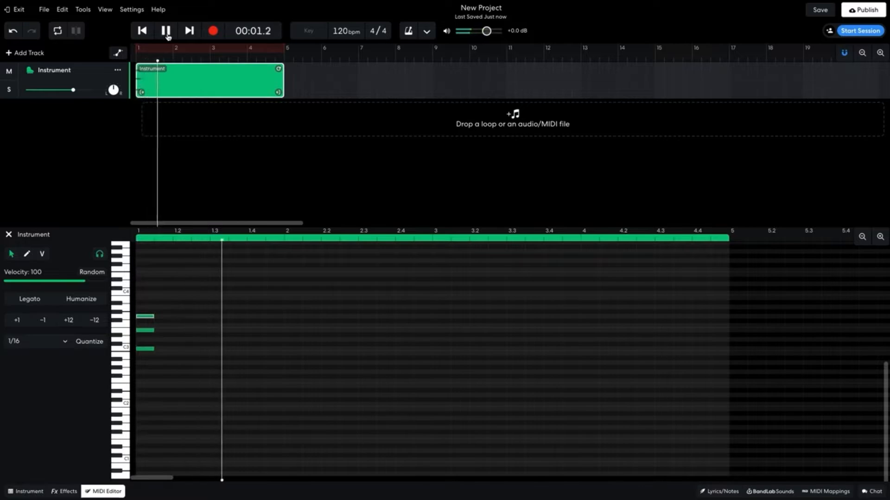
click(167, 32)
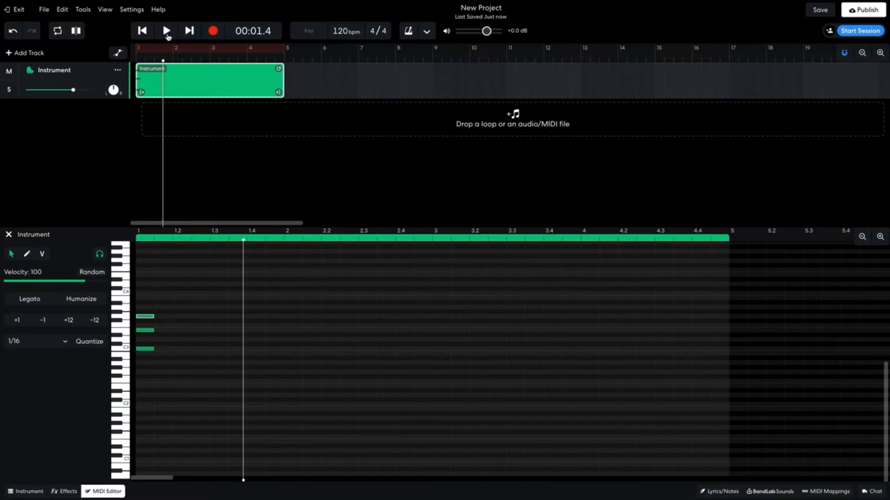
click(141, 31)
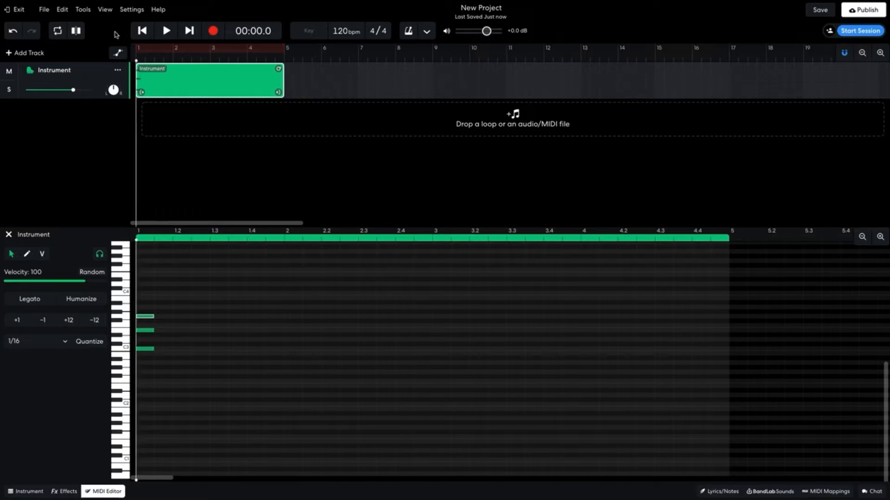
key(space)
Lengthen all three chord notes to fill bar 1, play them back and return to the start
click(198, 281)
drag(198, 281, 283, 295)
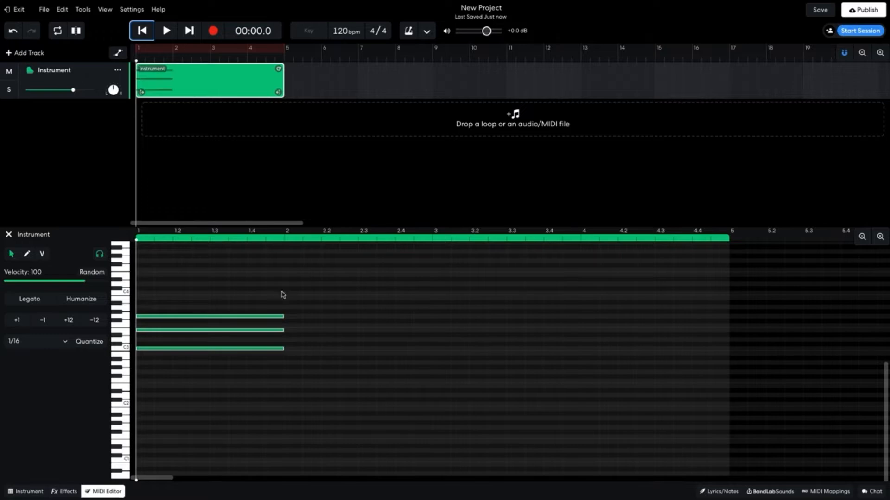
key(space)
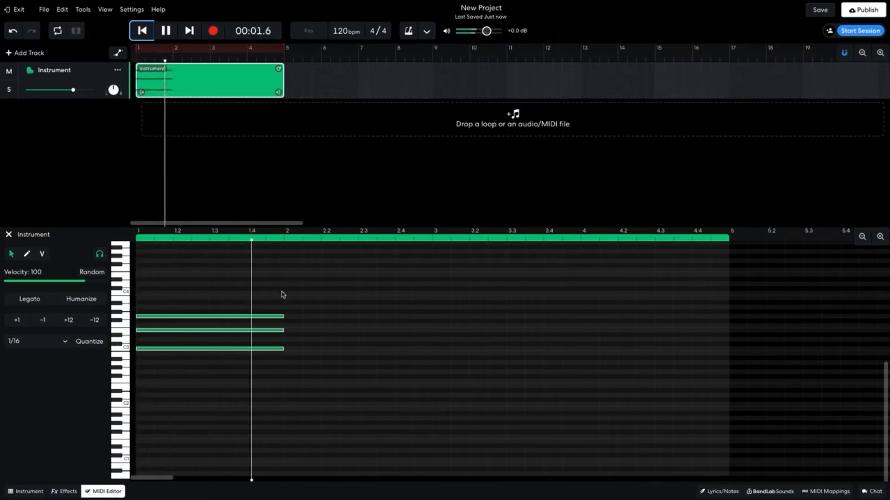
key(space)
key(Home)
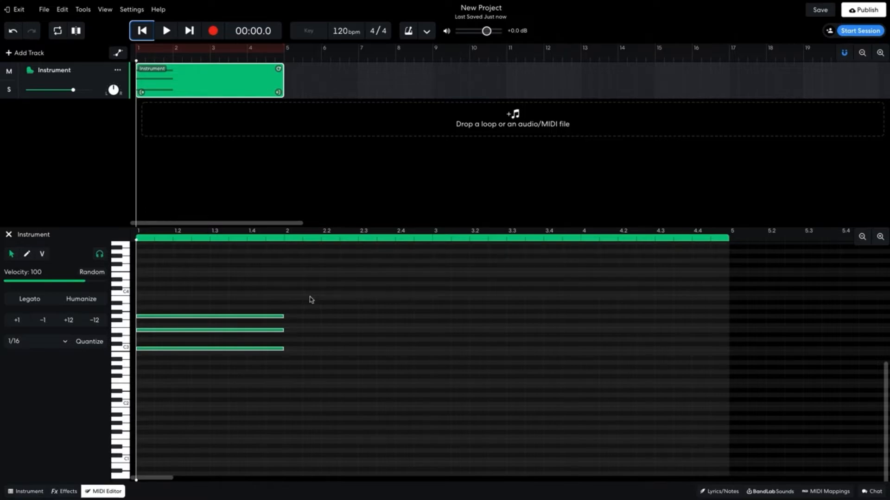
Duplicate the three-note chord from bar 1 into bar 2
drag(310, 300, 196, 393)
drag(152, 349, 307, 353)
Shift the bar 2 chord up by single semitones and bring it back down to its starting pitch
key(Up)
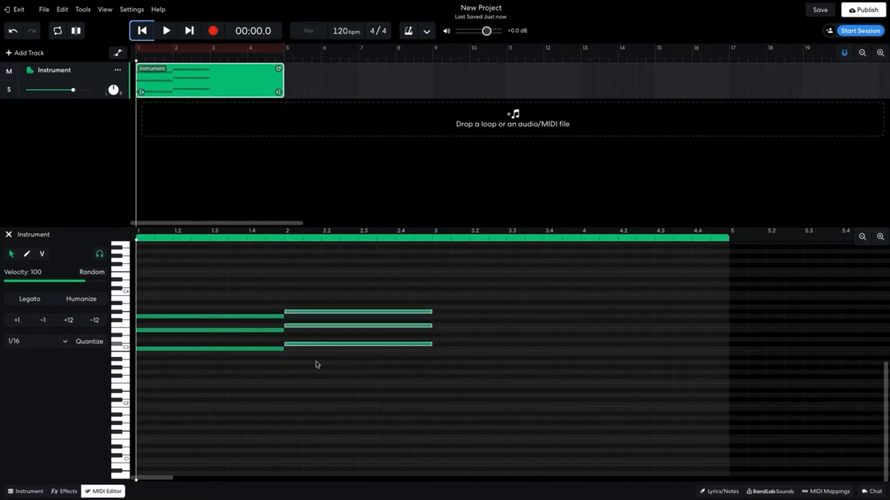
key(Up)
key(Up)
key(Up)
key(Up)
key(Down)
key(Down)
key(Down)
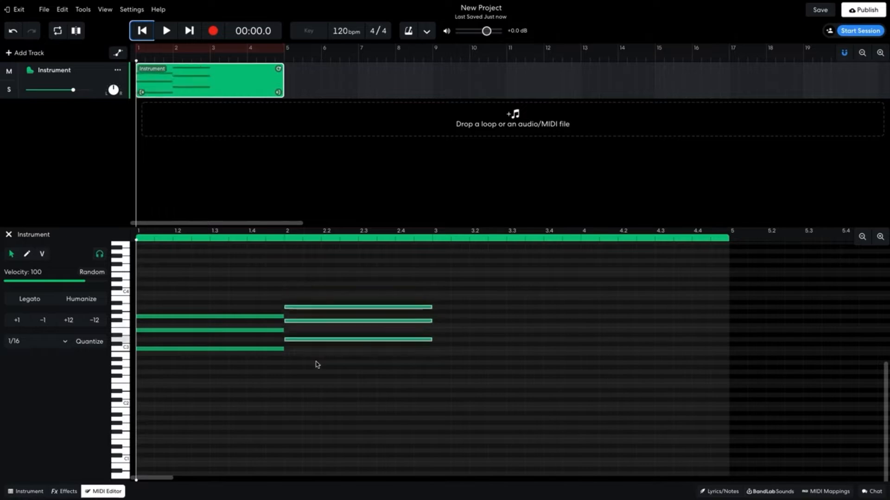
key(Down)
key(Down)
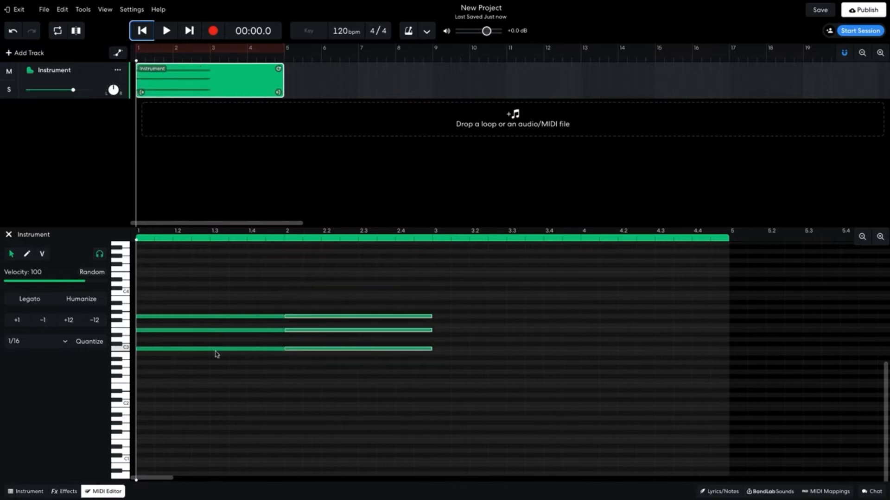
Try the +1, -1, +12 and -12 transpose commands on the bar 2 chord, ending at its original pitch
click(18, 321)
click(17, 321)
click(18, 321)
click(17, 321)
click(17, 322)
click(17, 321)
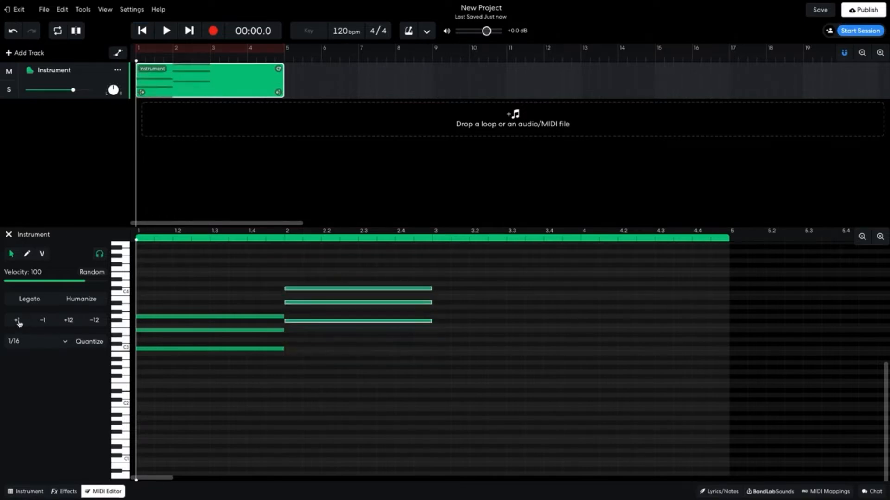
click(18, 321)
click(43, 320)
click(44, 321)
click(43, 320)
click(43, 320)
click(43, 320)
click(43, 320)
click(43, 320)
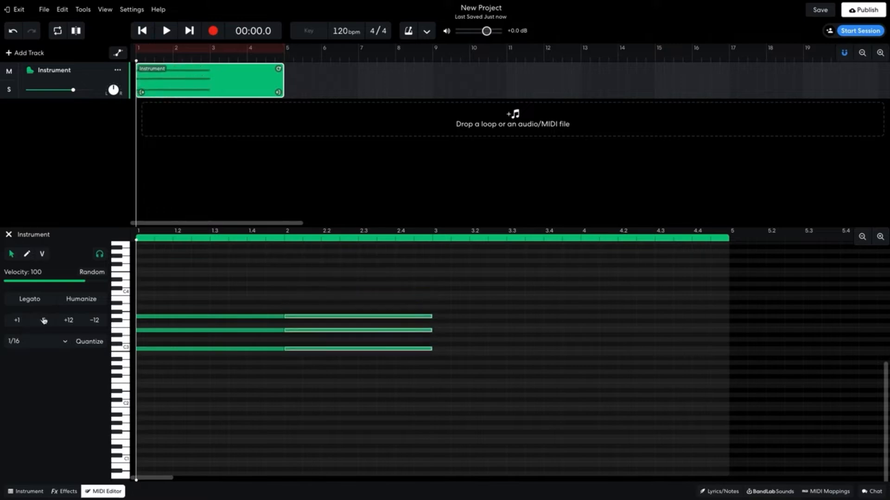
click(69, 320)
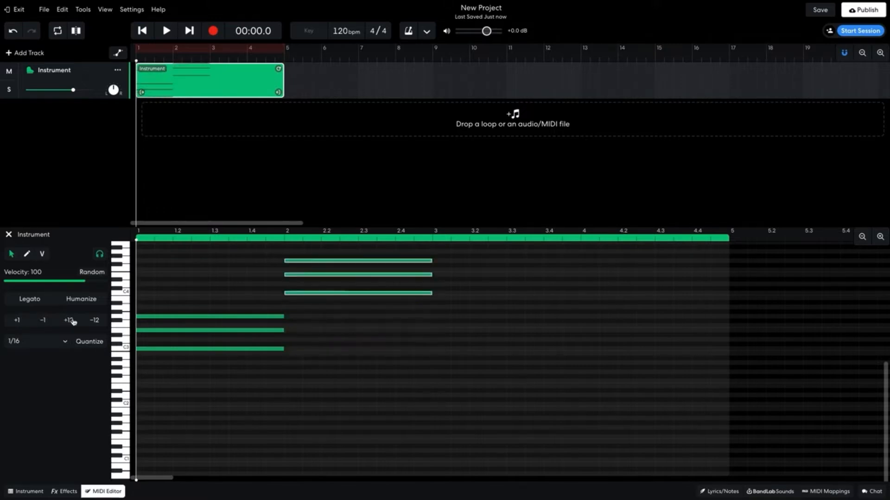
click(95, 321)
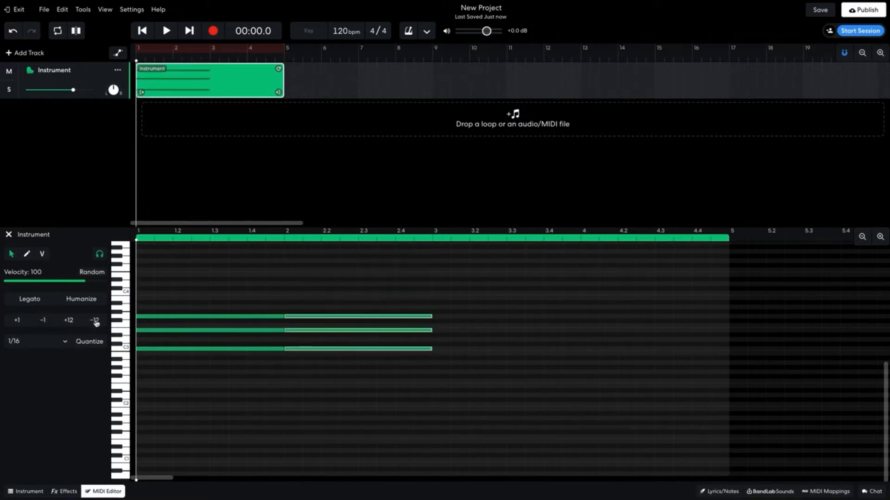
Raise the bar 2 chord four semitones to start on E3, lower its middle note to G3, and play the progression
drag(297, 350, 297, 334)
click(300, 324)
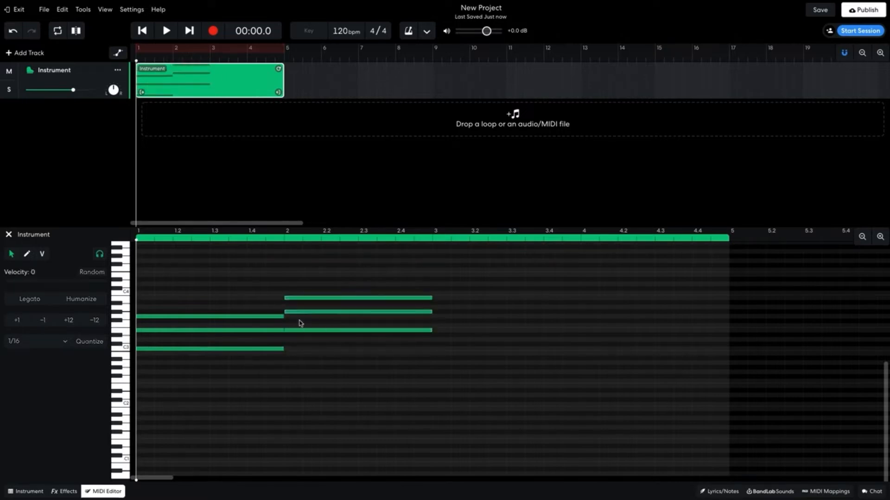
click(301, 312)
drag(301, 312, 301, 317)
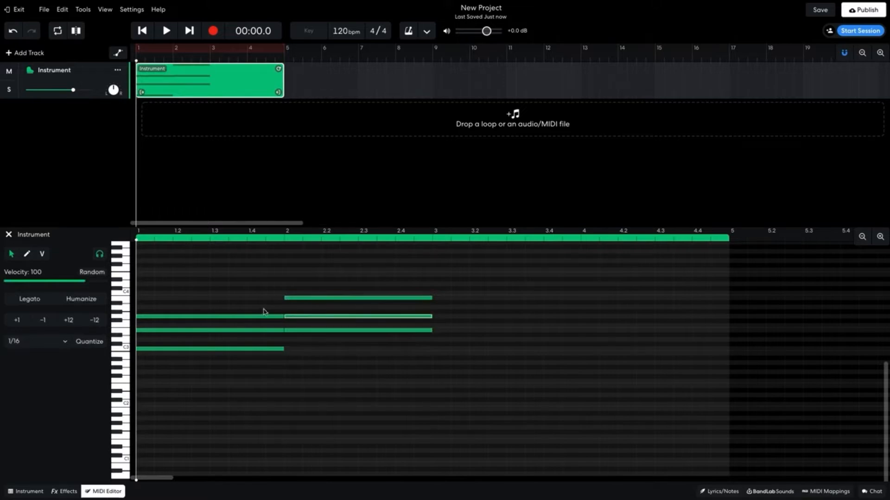
key(space)
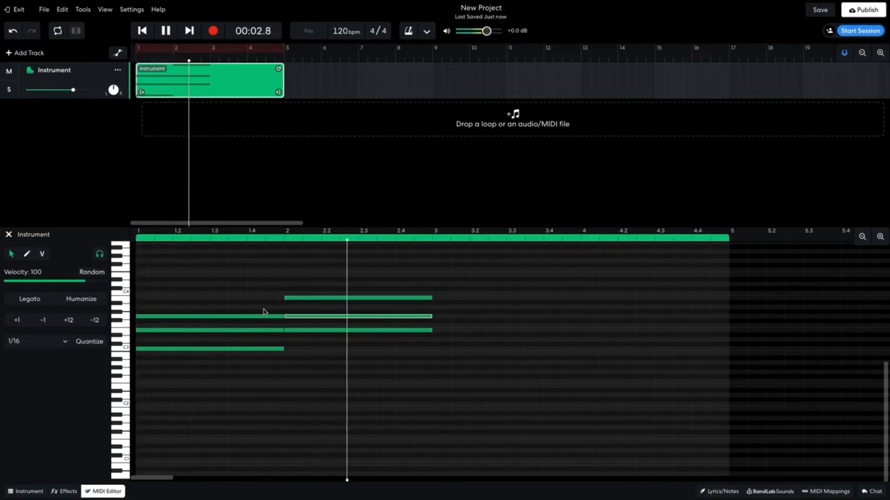
key(space)
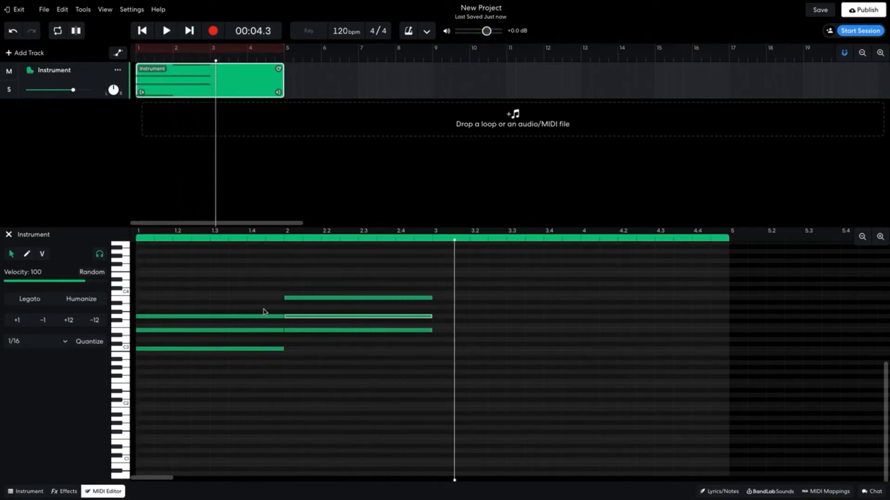
Build a one-bar chord in bar 3 from D3, G3 and A3, and play the progression back
drag(456, 278, 446, 320)
click(447, 334)
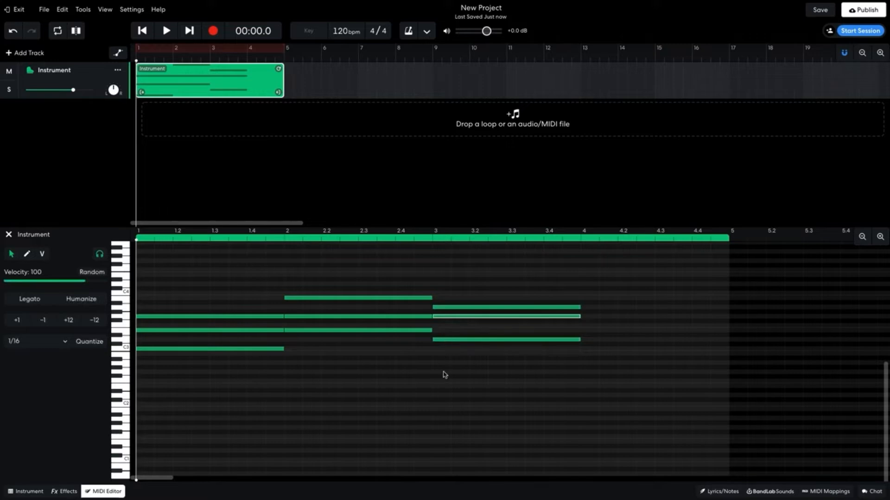
key(space)
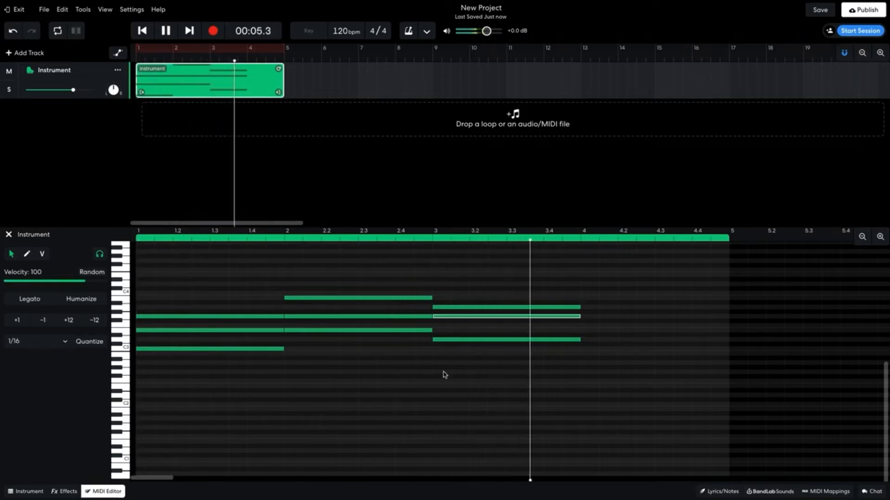
key(space)
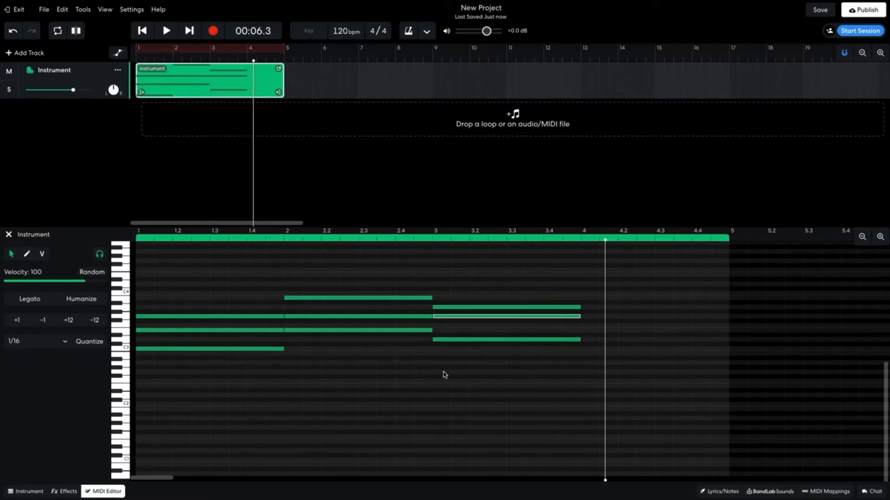
Apply Legato to the bar 3 chord to extend it through the end of bar 4, and play the region back
drag(460, 375, 496, 275)
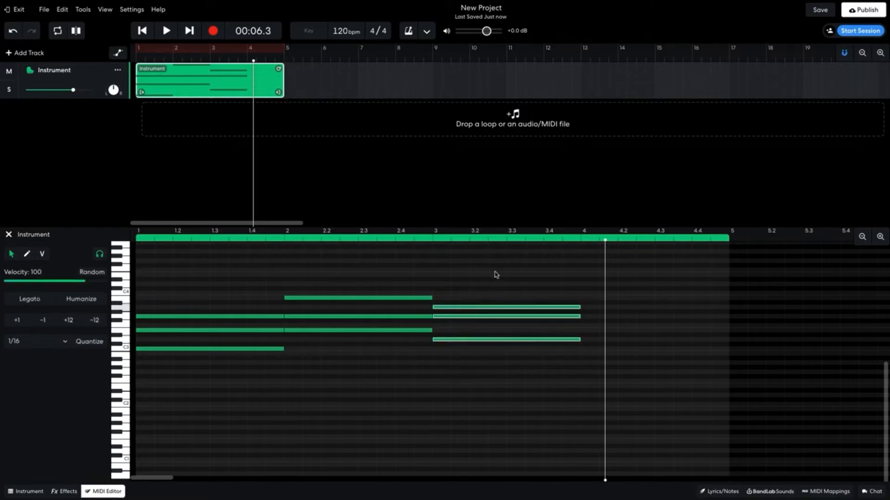
click(41, 300)
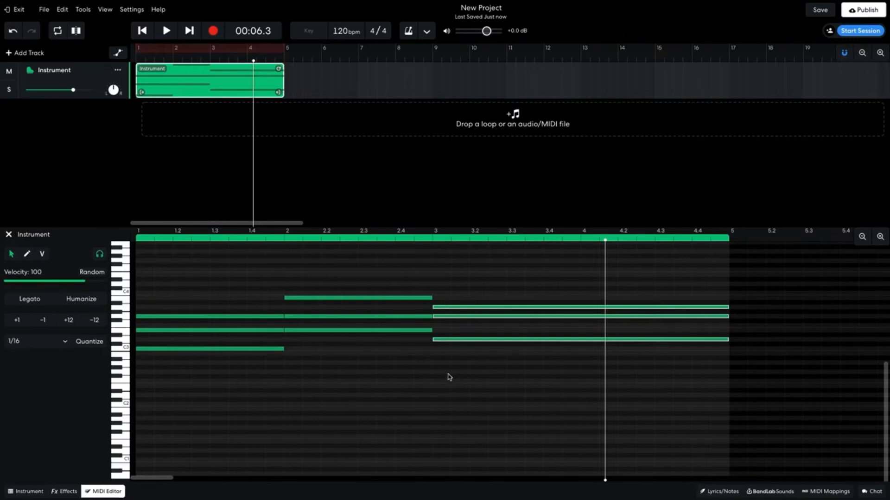
key(Return)
key(space)
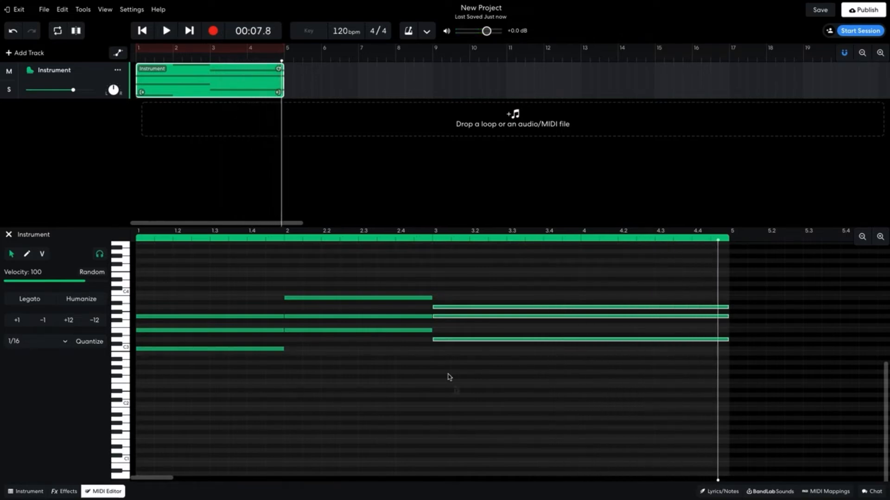
Enable looping over bars 1 to 4 and listen to the repeating chord progression
click(58, 34)
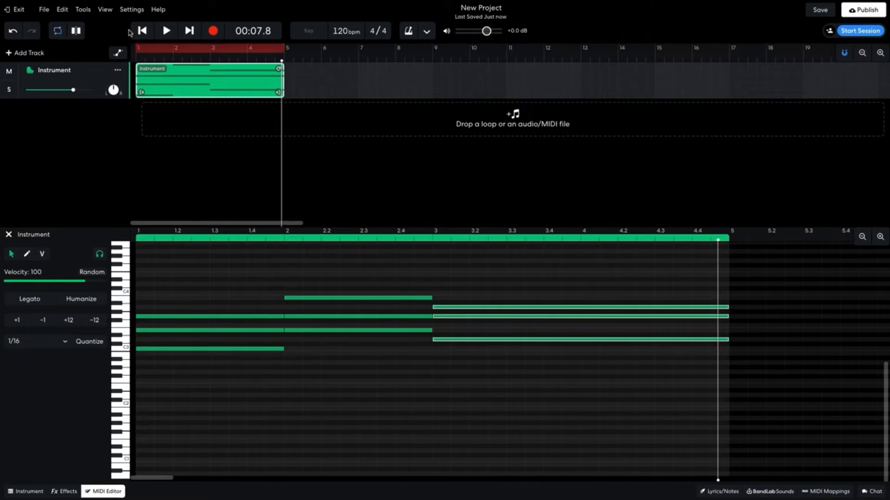
click(165, 31)
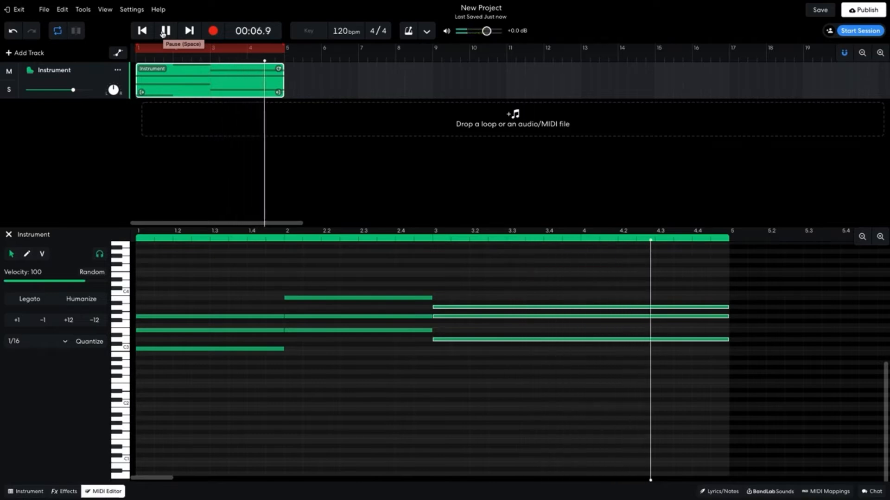
click(162, 33)
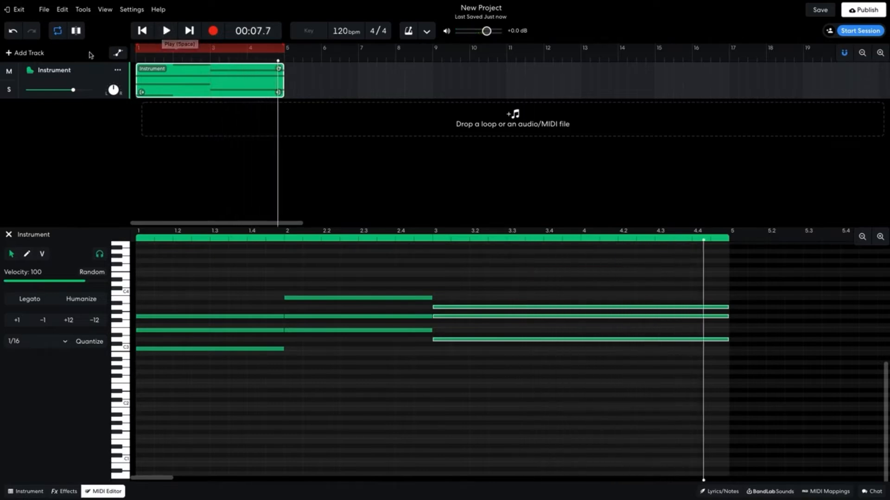
Add a second instrument track, load the 808 Kit on it, and audition its kick and clap pads
click(30, 53)
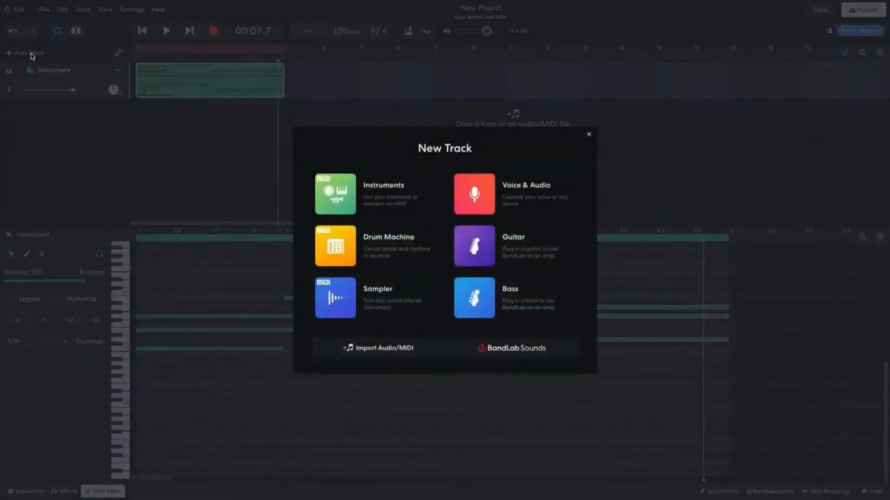
click(326, 181)
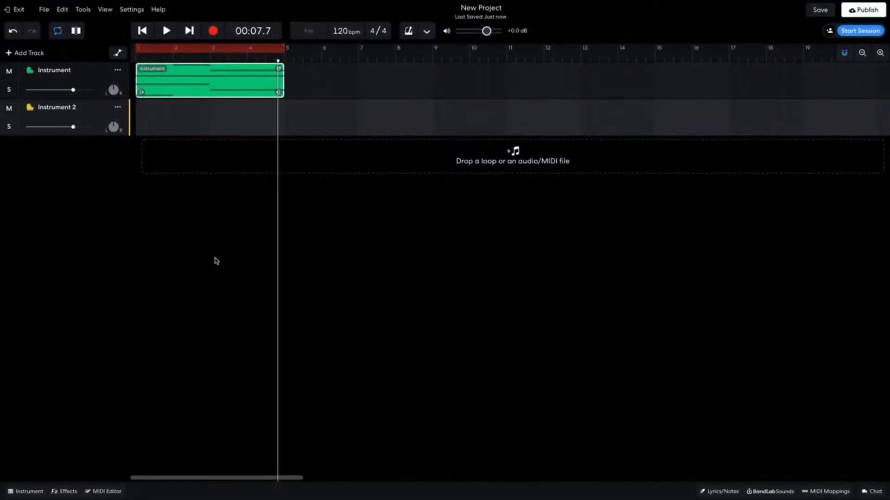
click(26, 492)
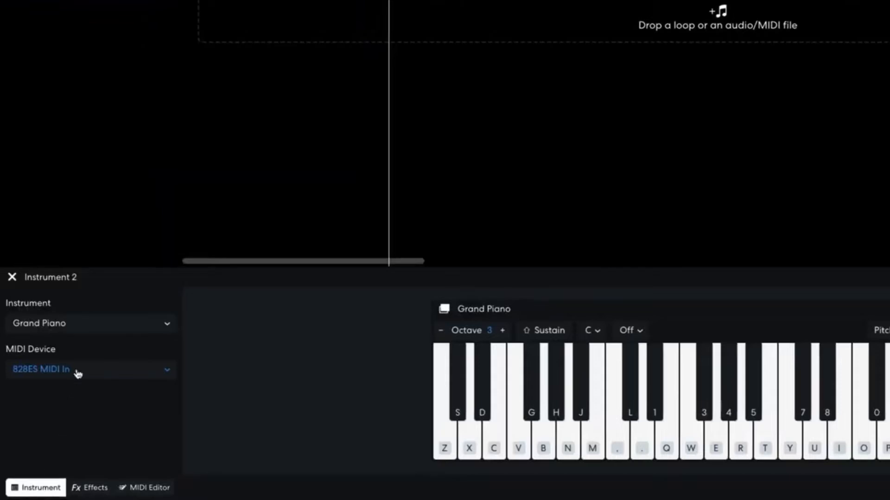
click(86, 328)
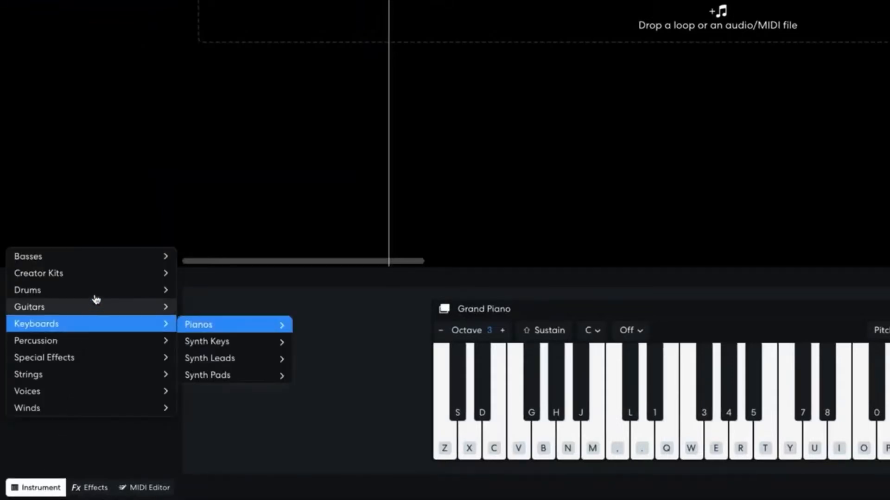
mouse_move(96, 293)
mouse_move(223, 290)
mouse_move(223, 312)
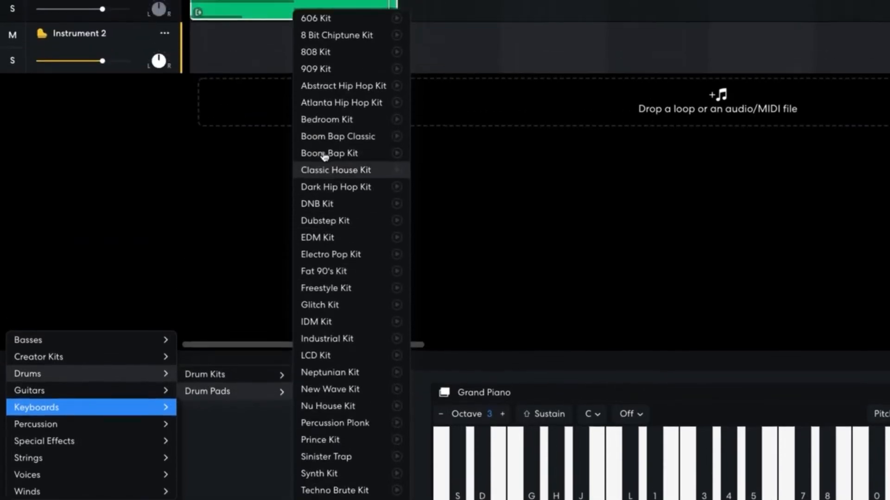
click(340, 74)
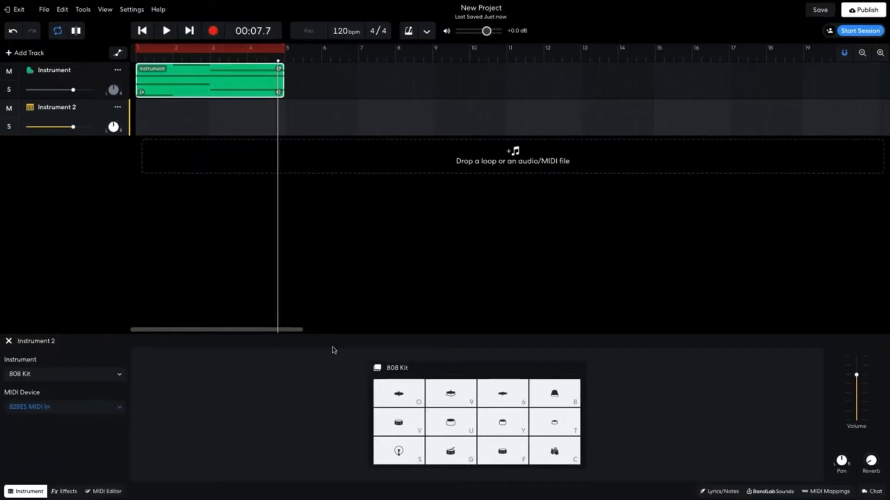
click(399, 453)
click(552, 452)
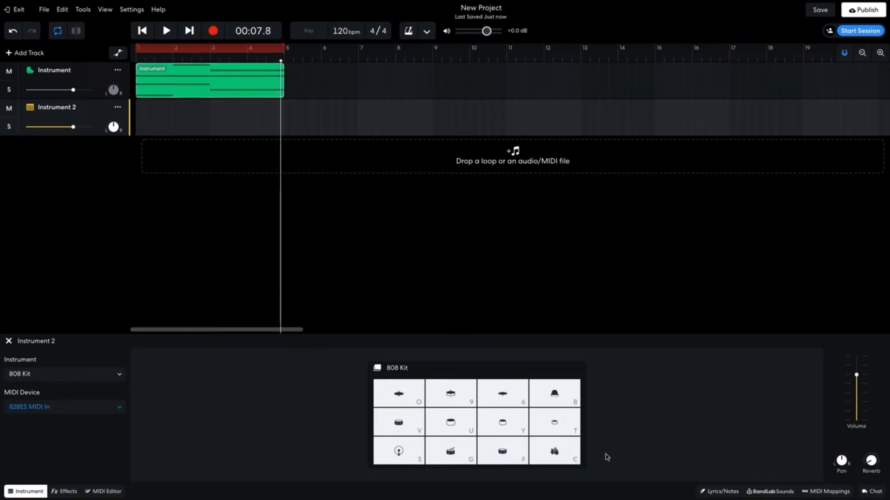
Create an empty region over bars 1 to 4 on the Instrument 2 track and open it for note editing
right_click(172, 124)
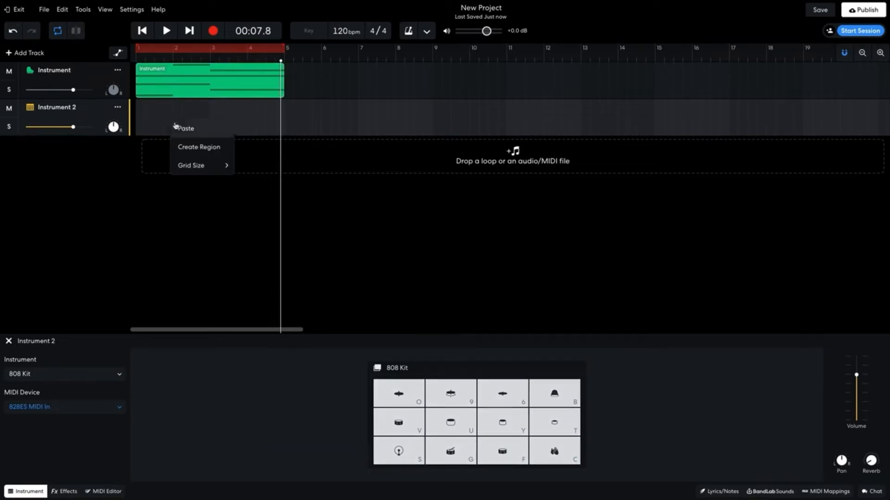
click(188, 147)
drag(308, 116, 172, 124)
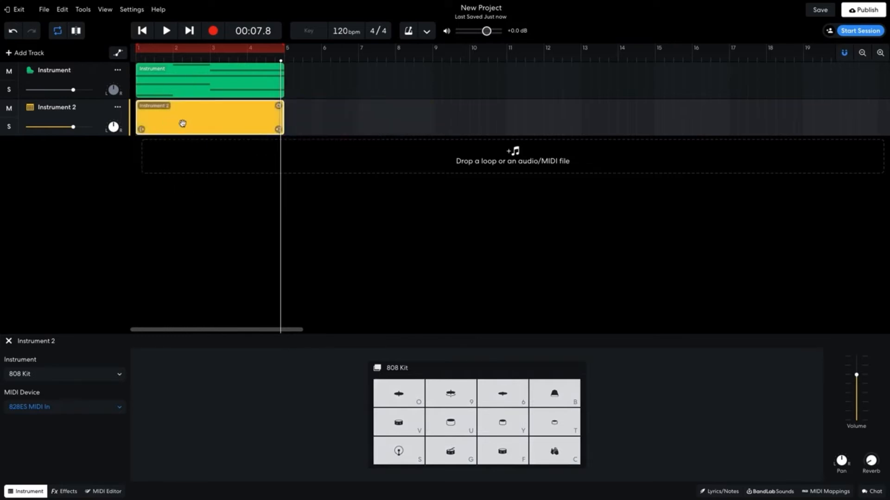
double_click(182, 123)
scroll(257, 385, down, 1)
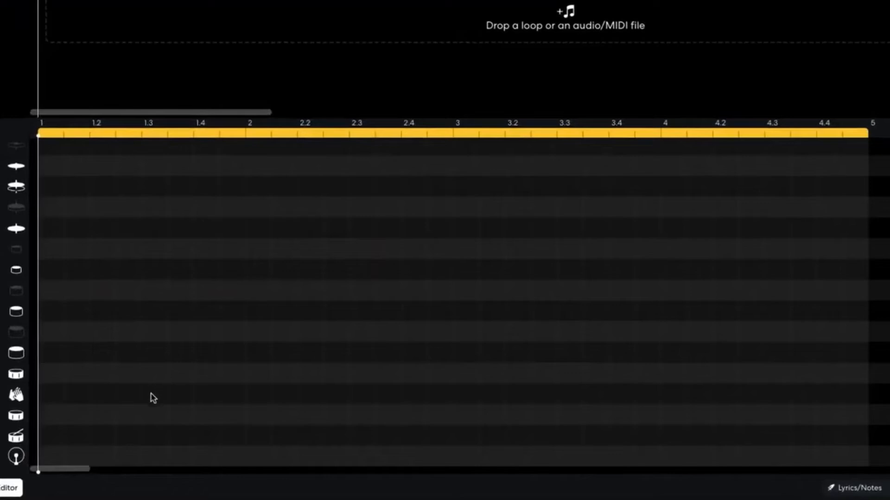
Place claps at 1.3 and 2.3, and kicks at 1, 1.4 and an eighth note after the start of bar 2
click(153, 395)
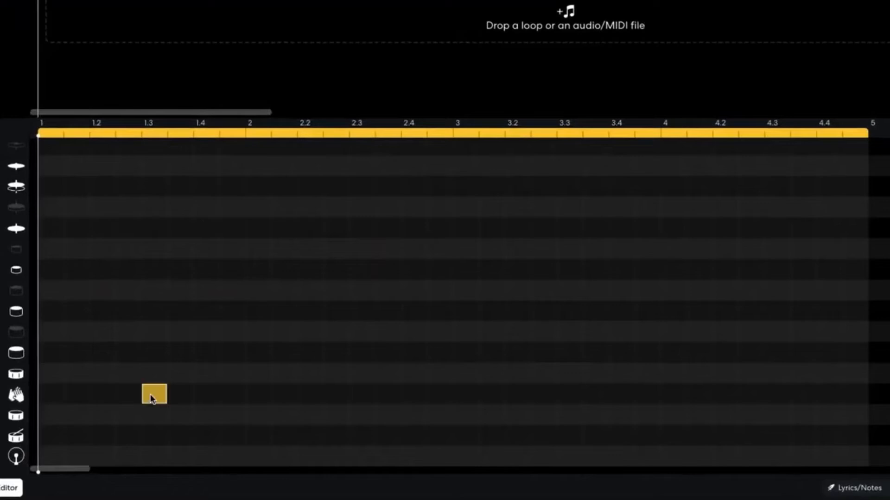
click(361, 395)
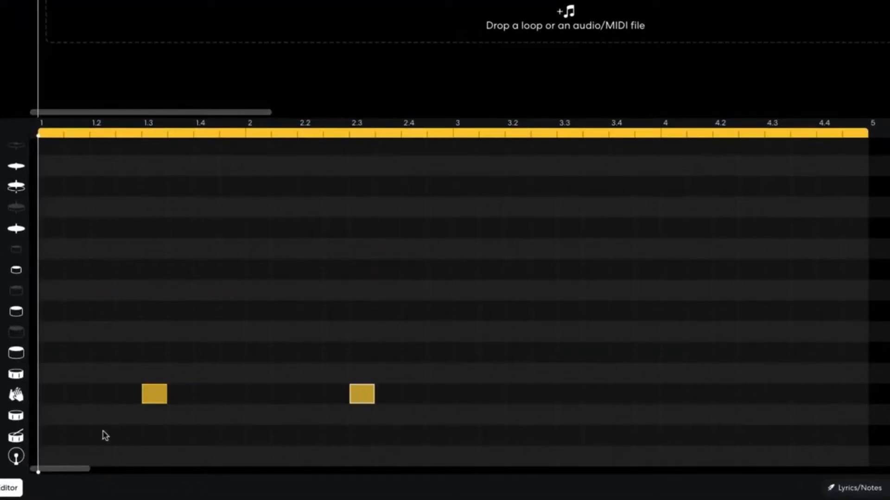
click(51, 457)
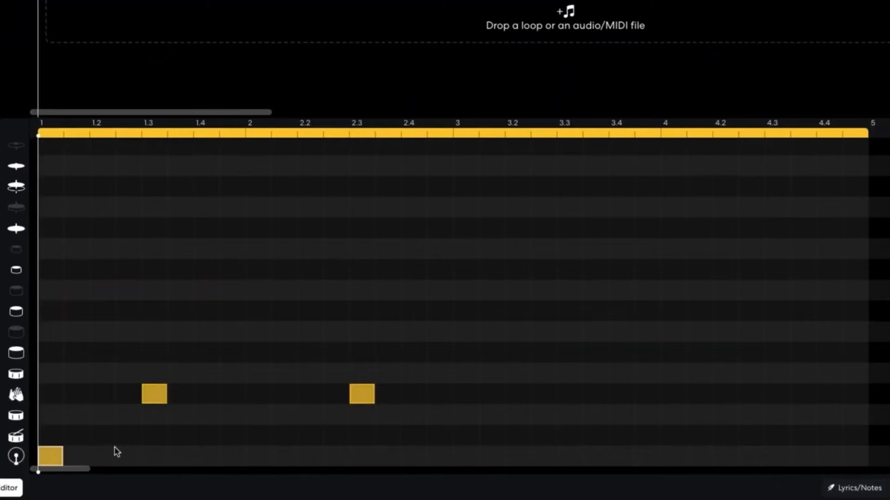
click(204, 457)
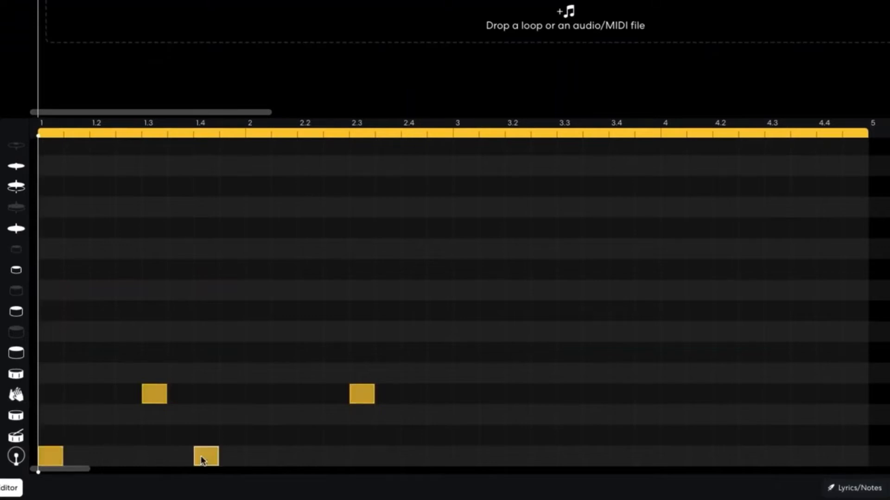
click(284, 457)
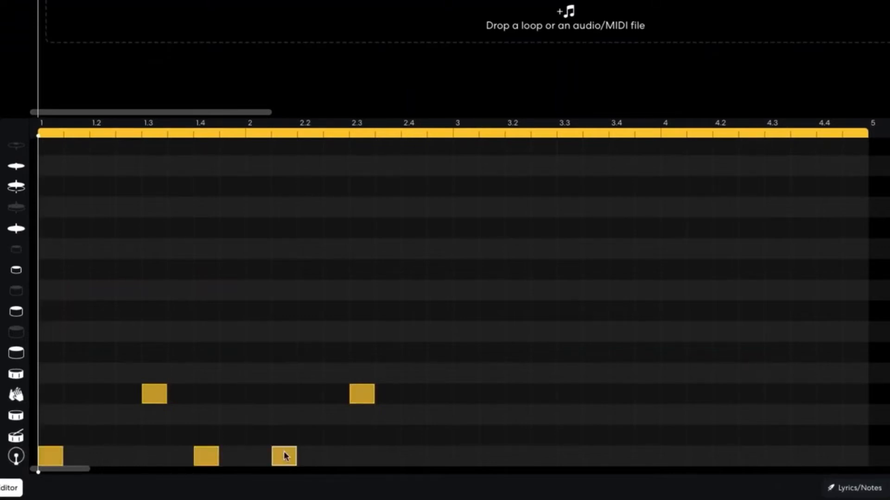
Fill bars 1 and 2 of the hi-hat row with consecutive eighth notes and play the beat back
click(54, 228)
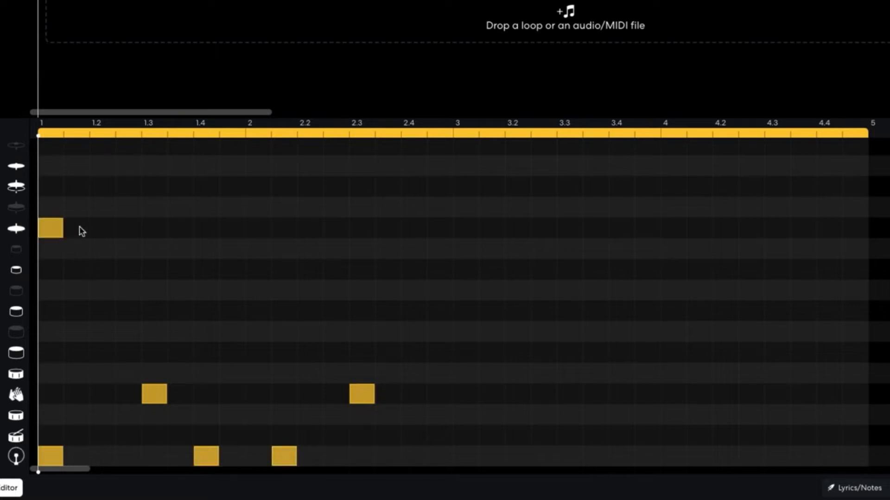
click(77, 228)
click(126, 227)
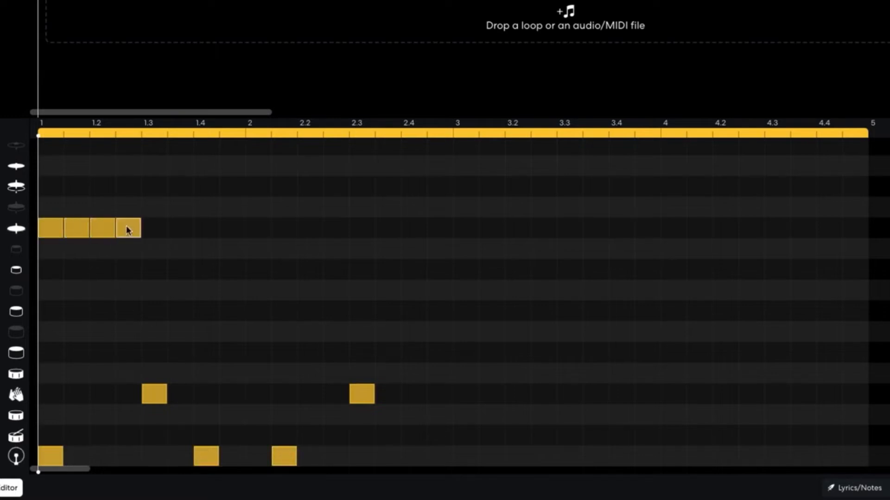
click(153, 229)
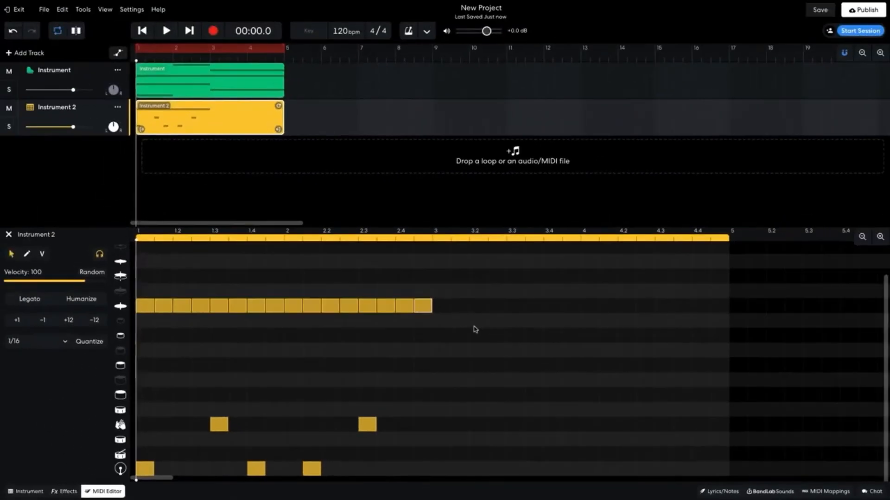
key(space)
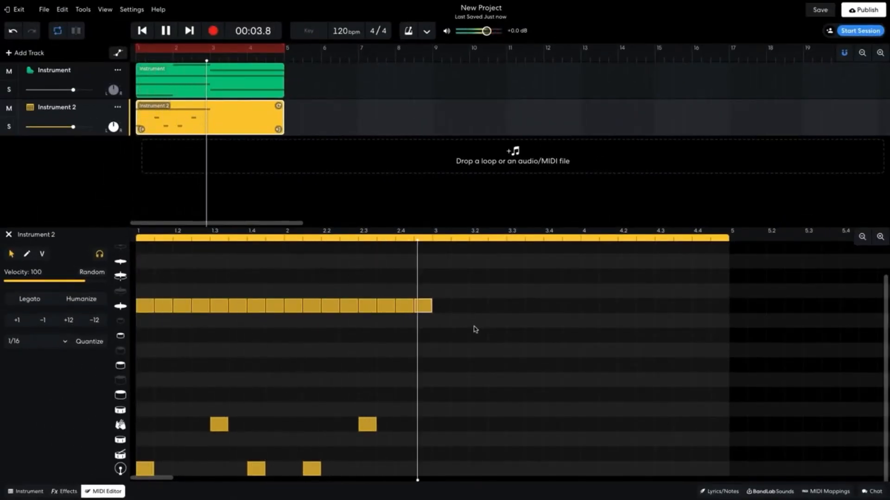
key(space)
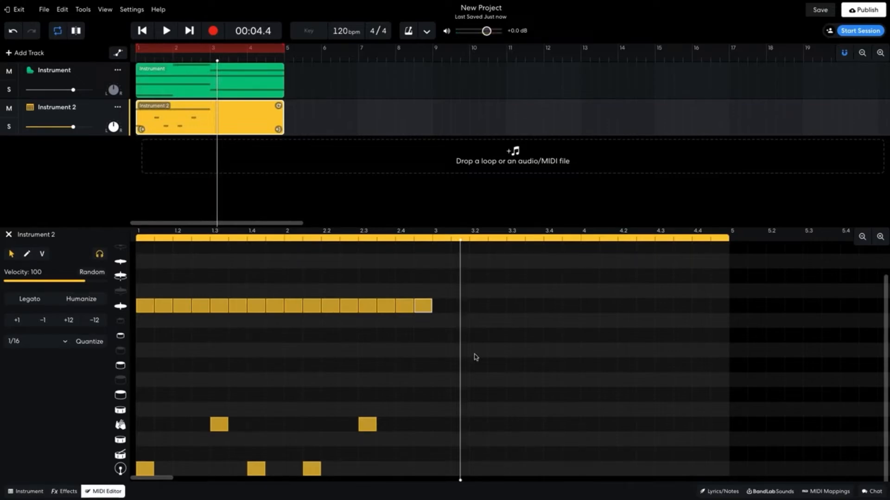
Duplicate the two-bar drum pattern into bars 3 and 4, and play both tracks from the start
drag(482, 276, 441, 469)
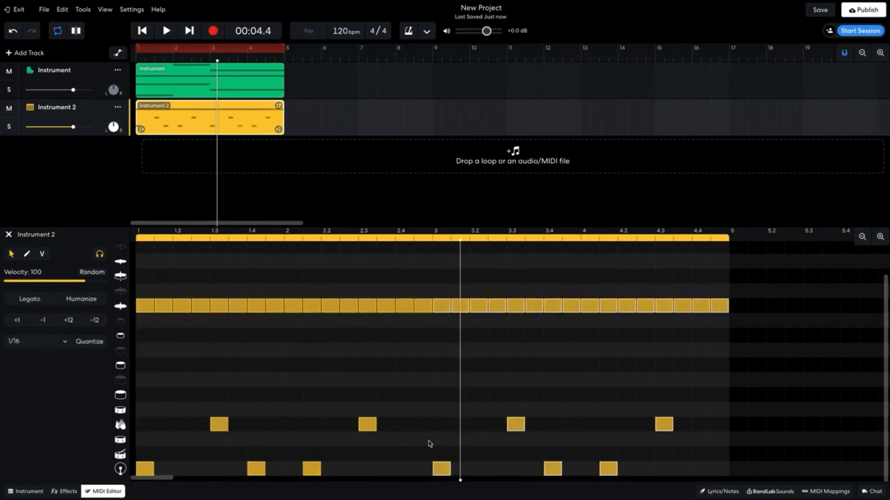
click(142, 31)
key(space)
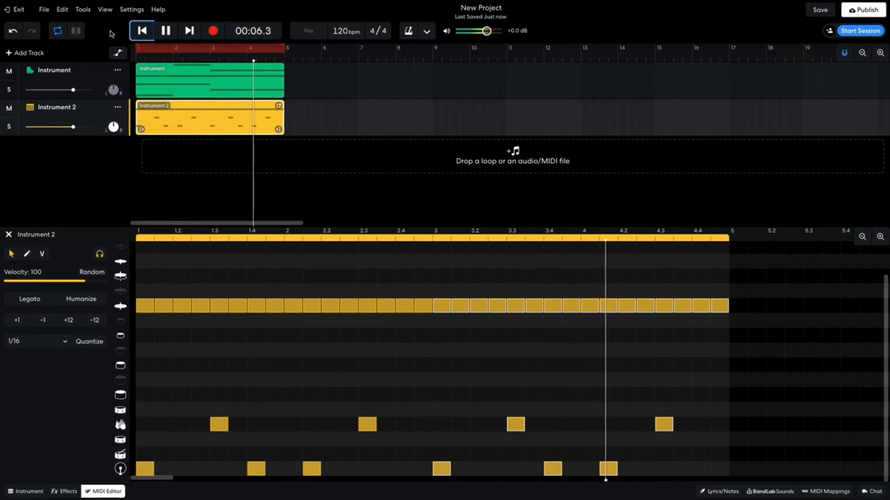
key(space)
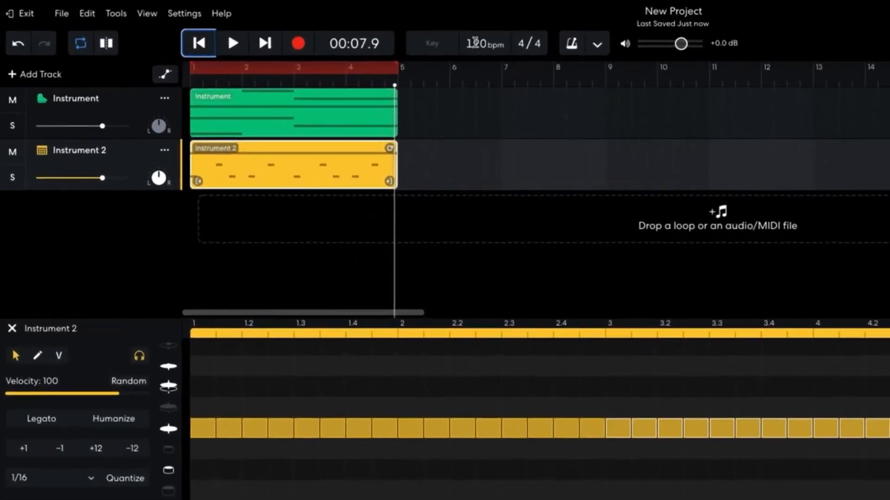
Set the project tempo to 140 bpm and play the loop back
click(340, 31)
text(140)
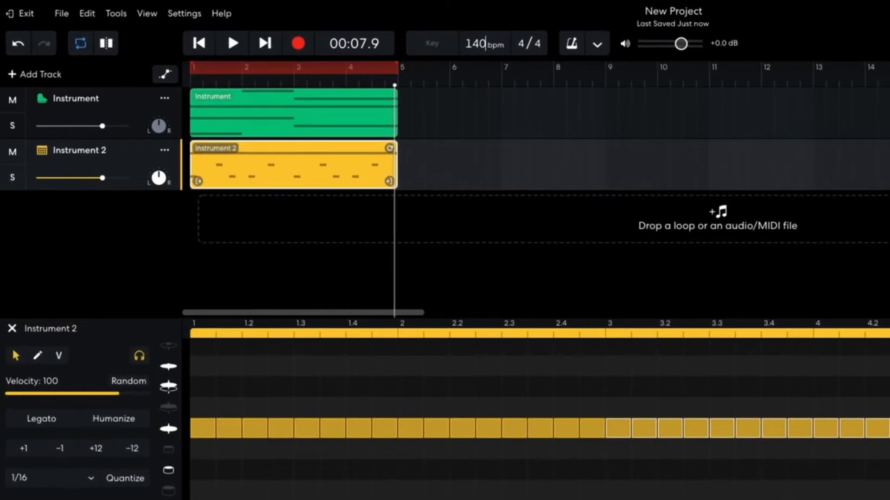
key(Return)
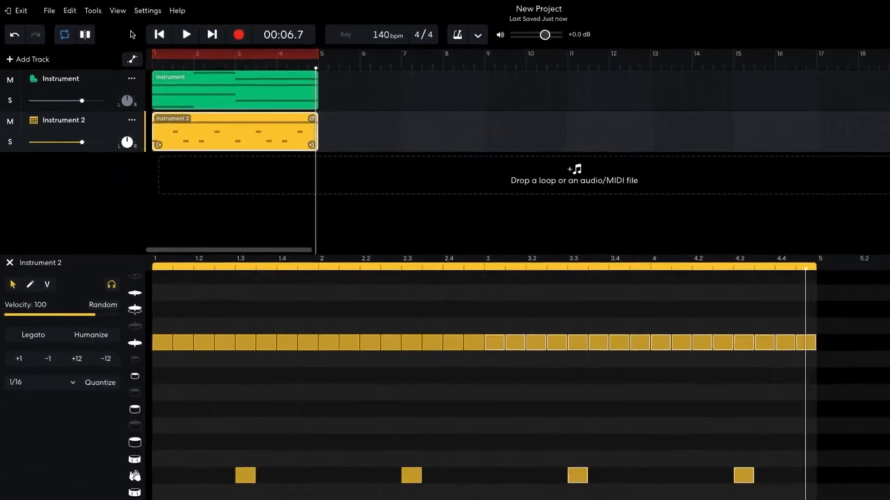
key(space)
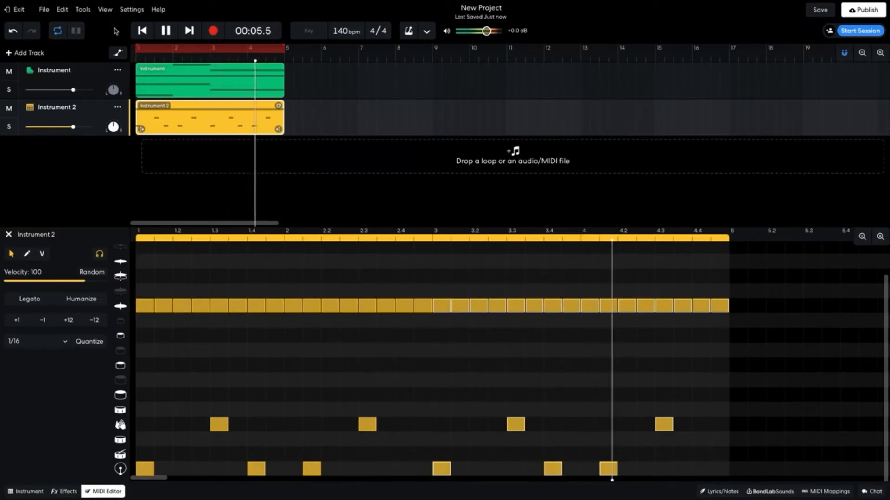
key(space)
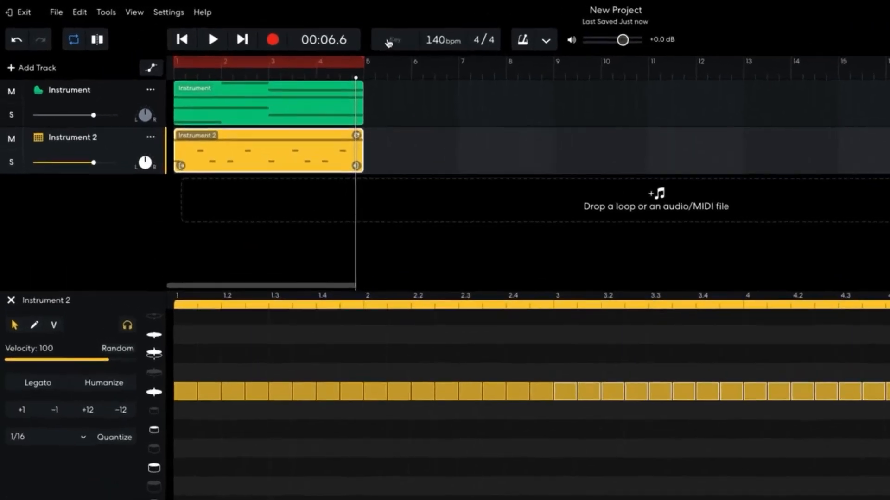
Set the project key to C major
click(308, 32)
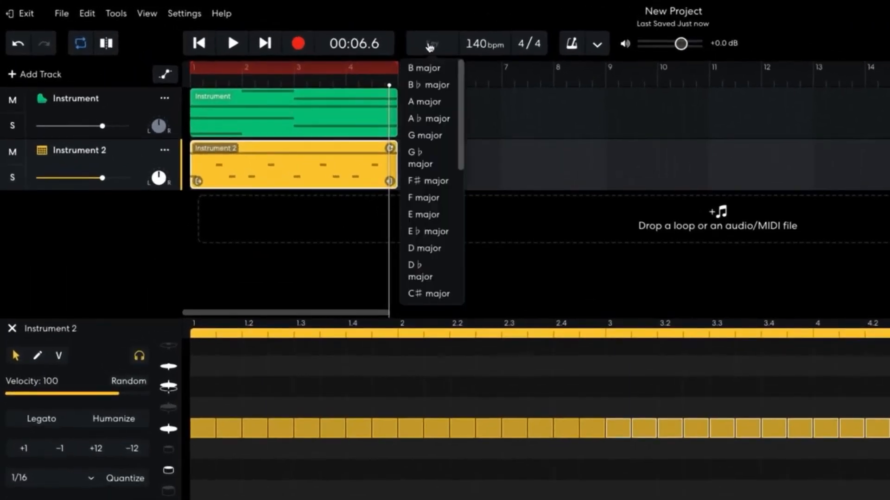
scroll(457, 119, down, 3)
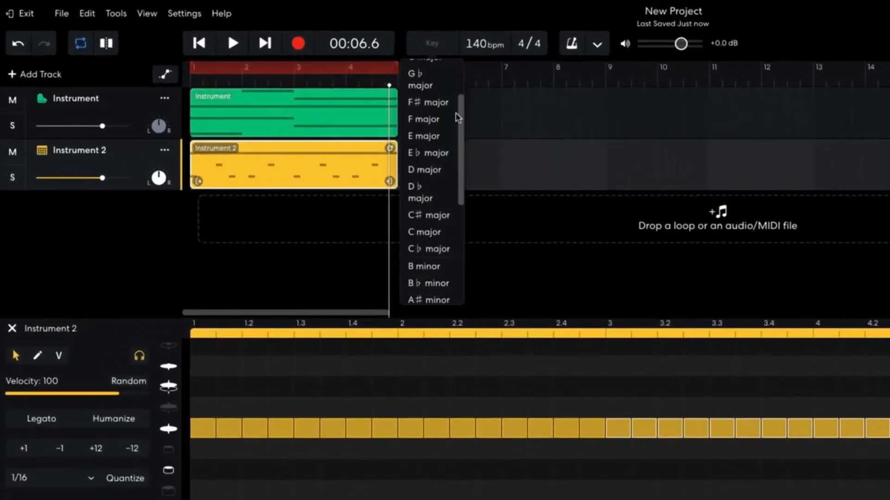
click(444, 236)
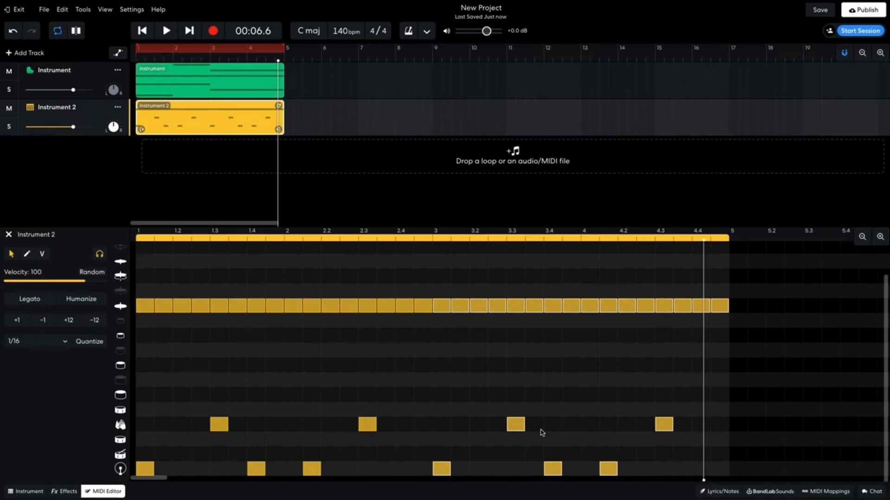
Delete the hi-hat note at 2.4 and set the grid size to 1/32
right_click(402, 309)
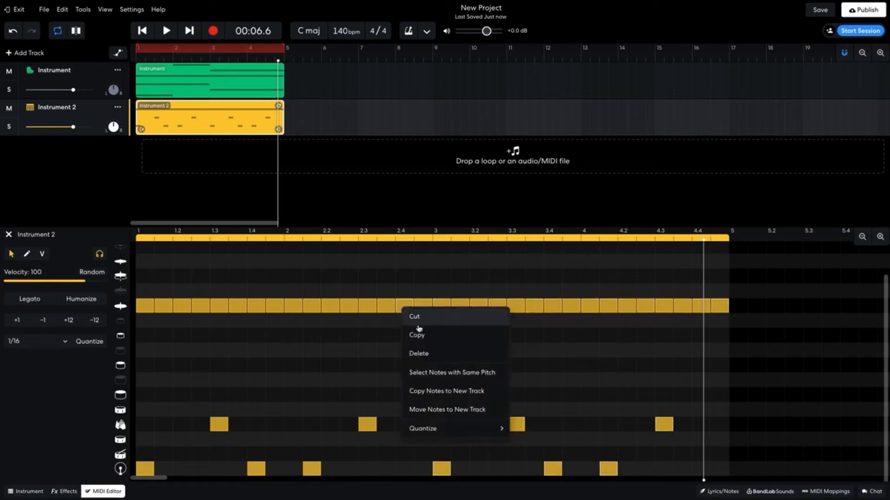
click(425, 352)
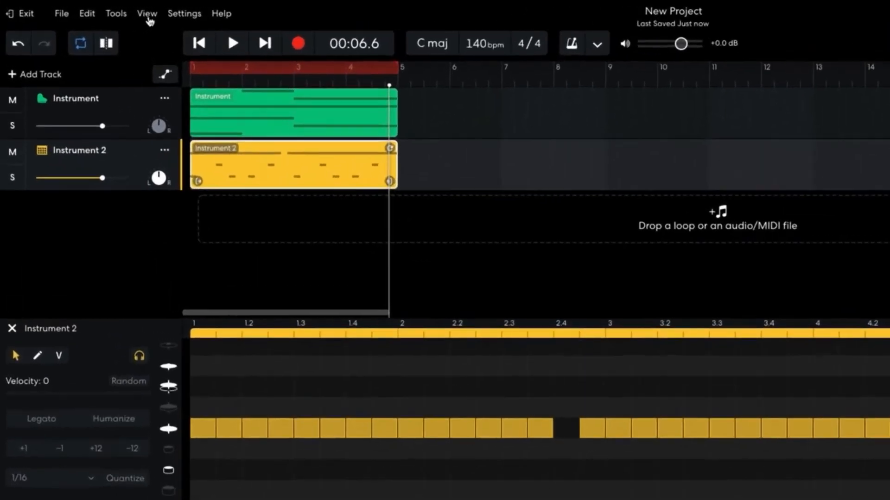
click(106, 10)
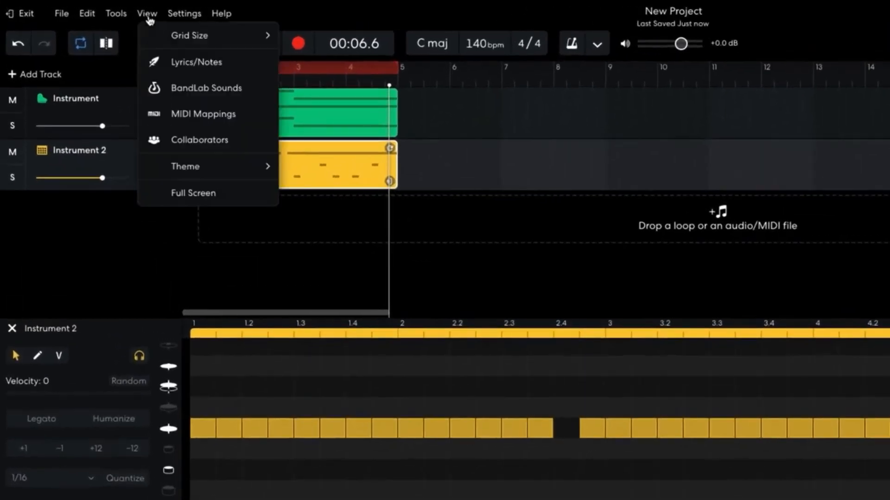
mouse_move(159, 37)
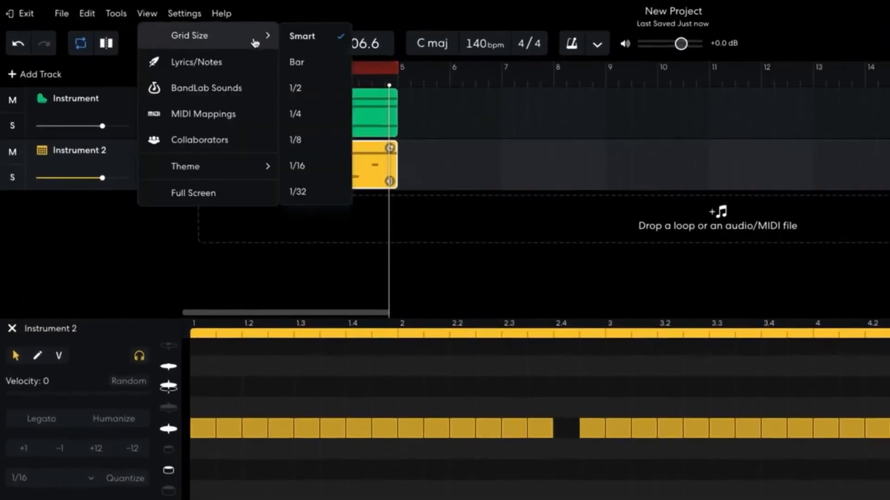
click(308, 192)
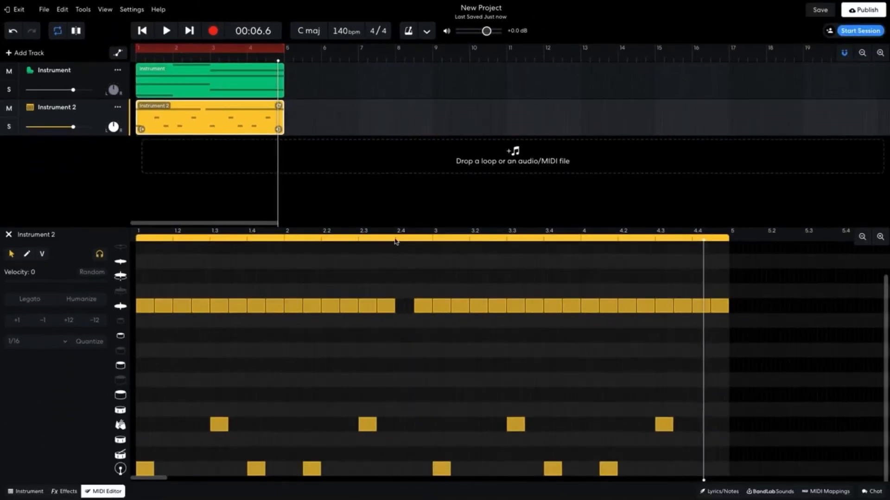
Fill the gap at 2.4 in the hi-hat row with four consecutive 1/32 notes and play the loop back
click(395, 239)
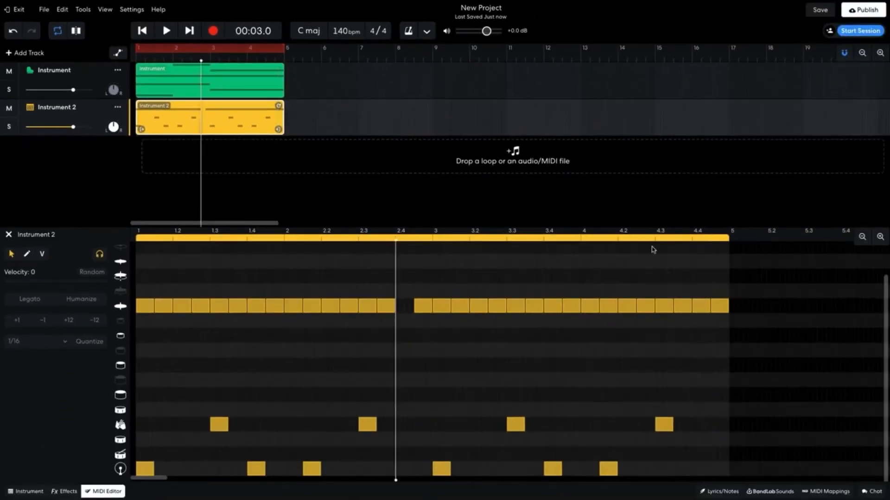
click(879, 238)
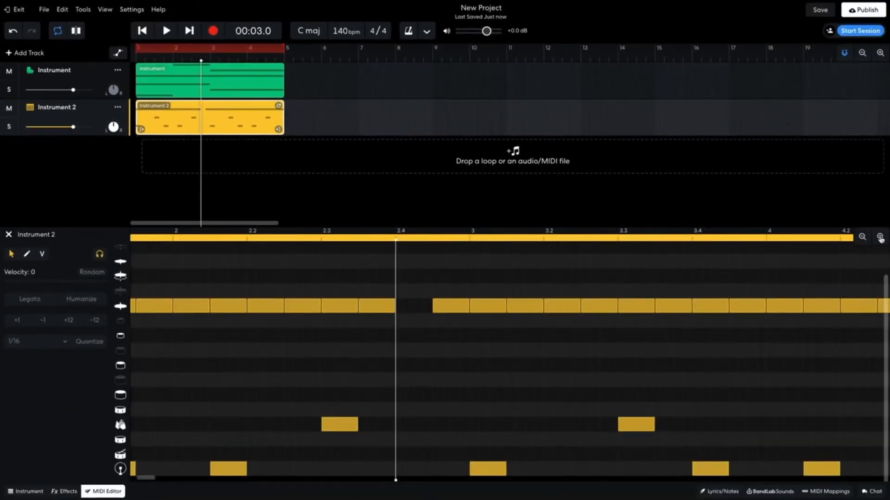
click(880, 237)
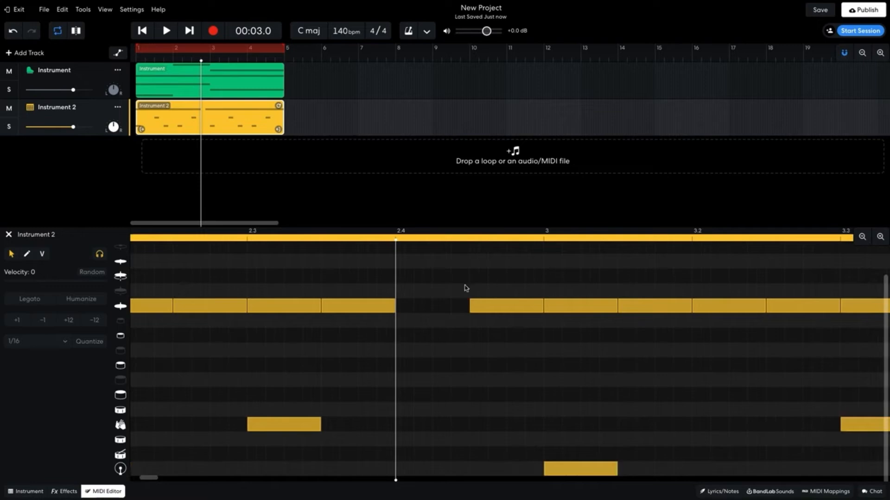
click(406, 308)
click(424, 307)
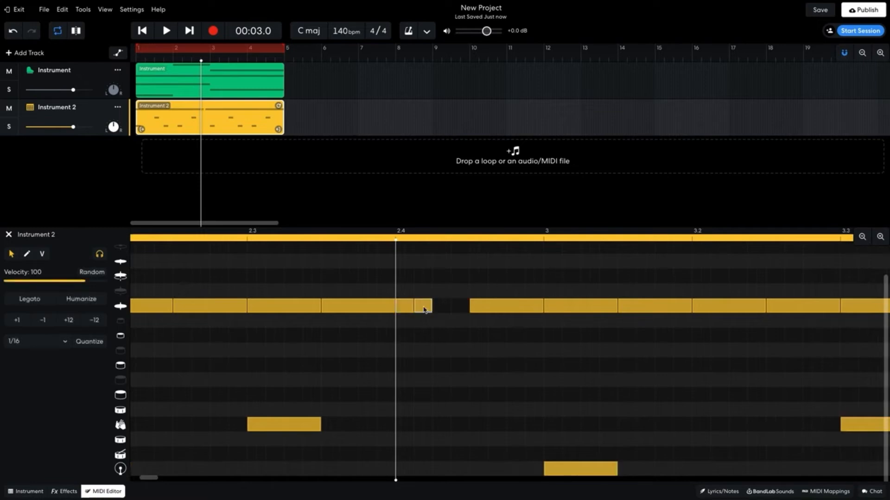
click(442, 307)
click(460, 308)
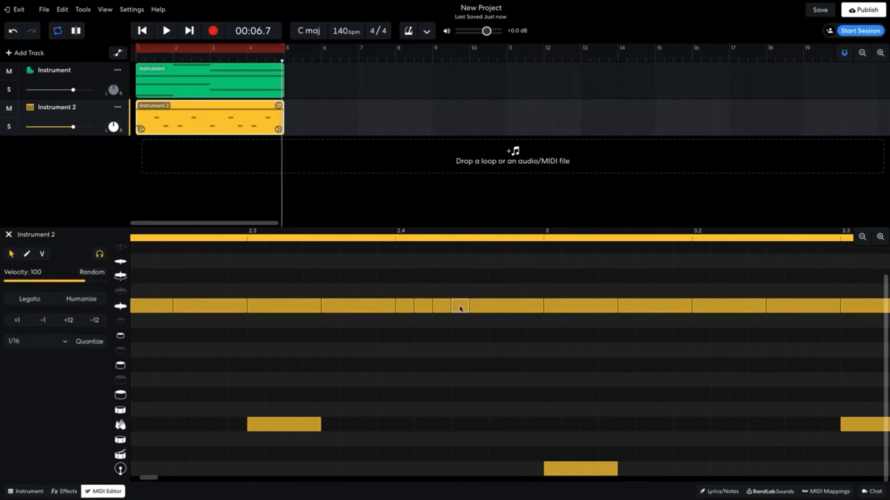
key(space)
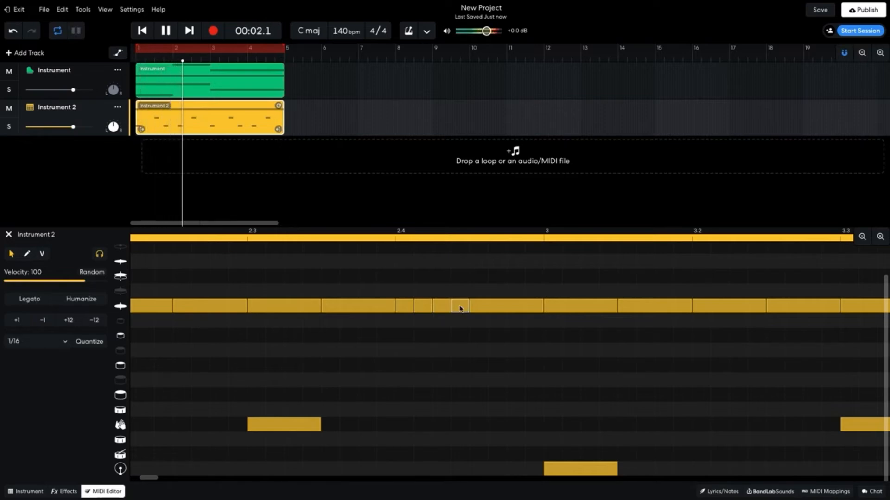
key(space)
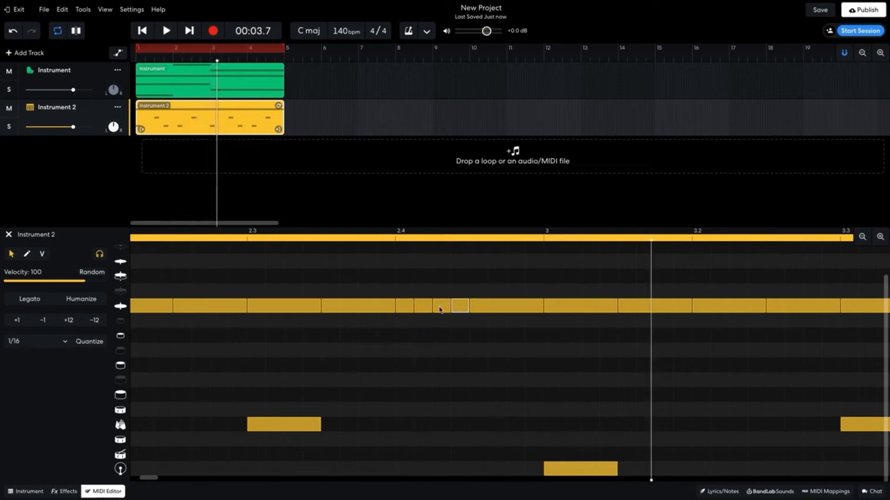
Lower the velocity of the second and fourth notes of the hi-hat roll to about 81 and play the loop back
click(422, 307)
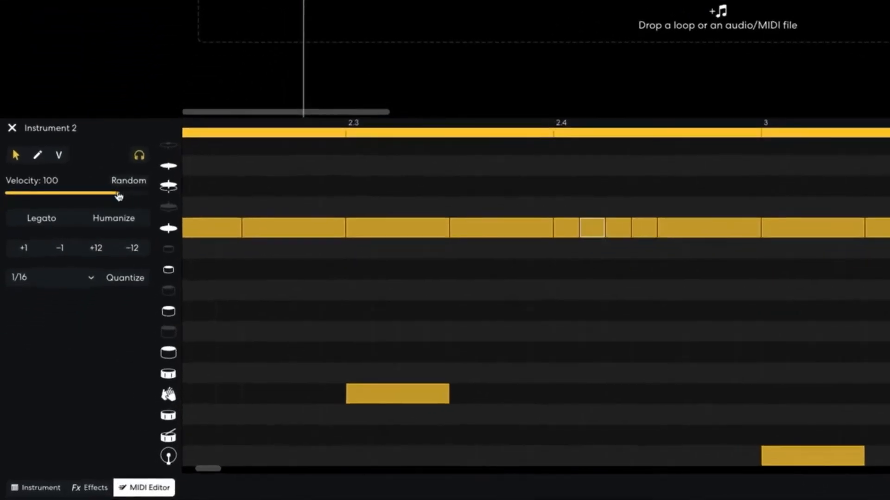
drag(119, 196, 103, 195)
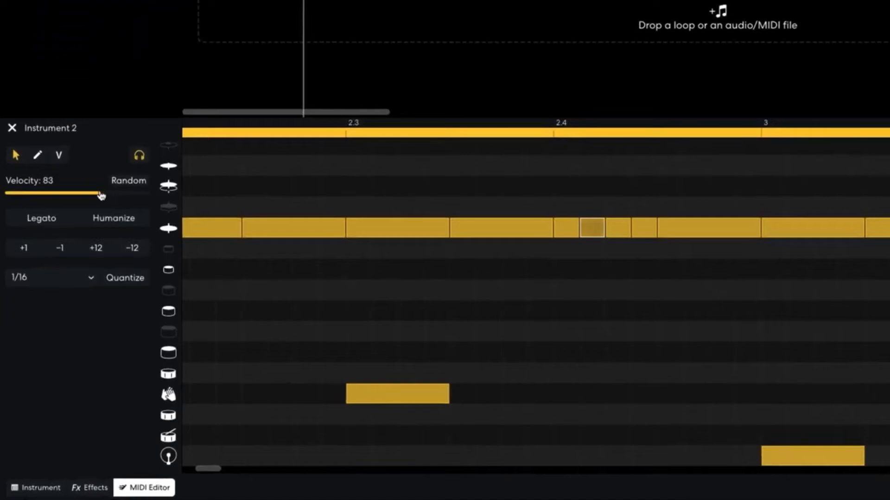
click(633, 227)
drag(119, 194, 101, 197)
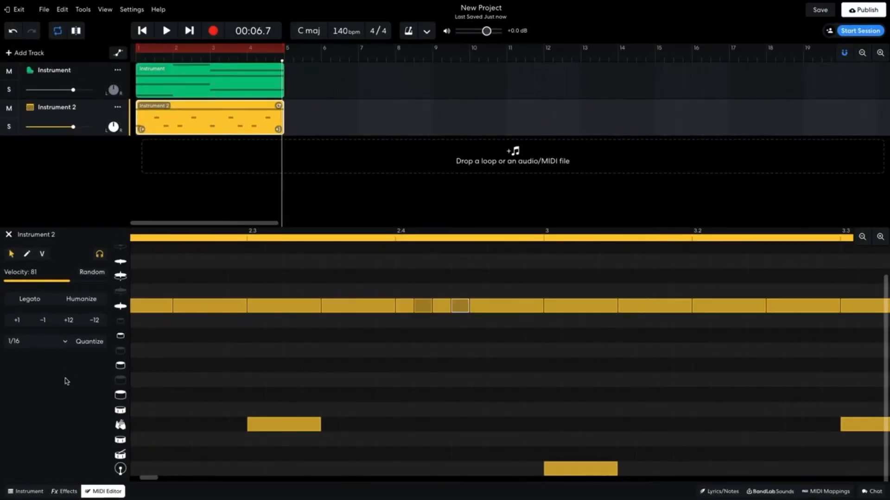
key(space)
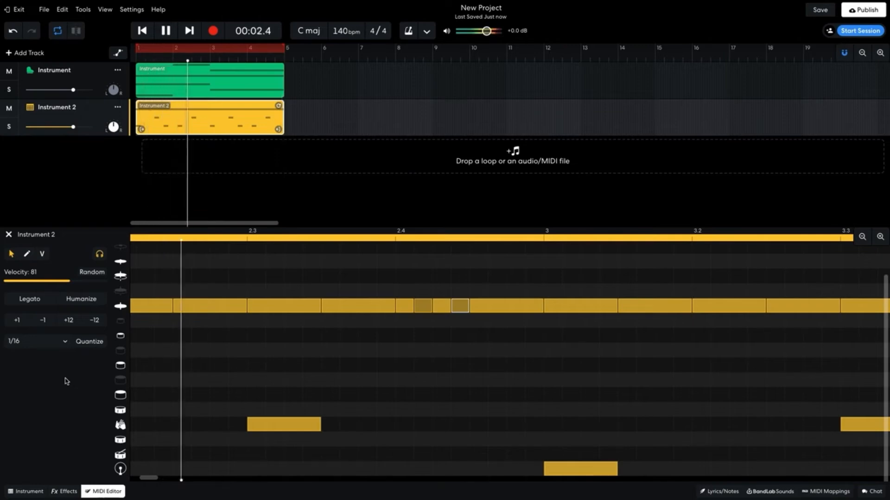
key(space)
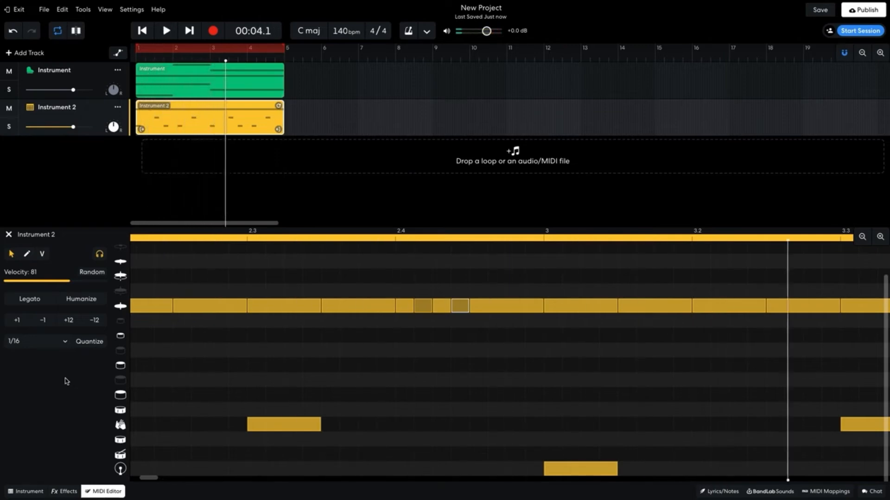
Copy the four-note hi-hat roll at 2.4 and paste it in place of the last hi-hat note of bar 4
drag(411, 294, 461, 341)
right_click(402, 307)
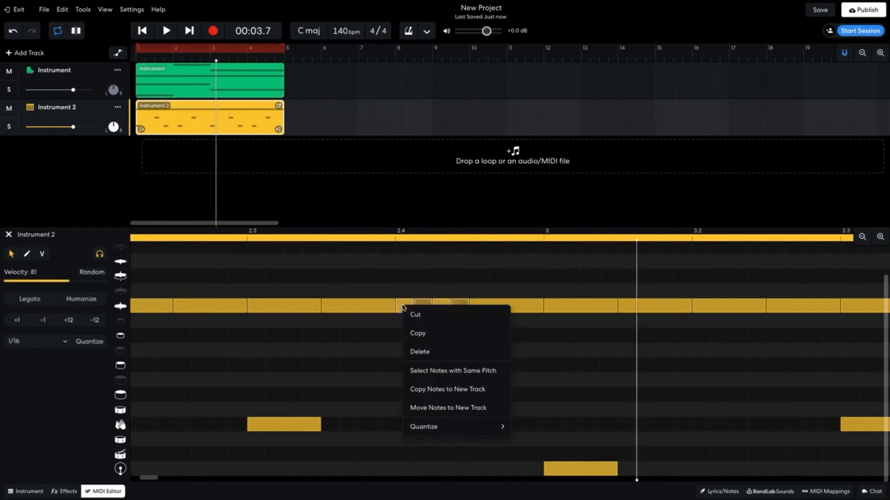
click(419, 331)
click(861, 238)
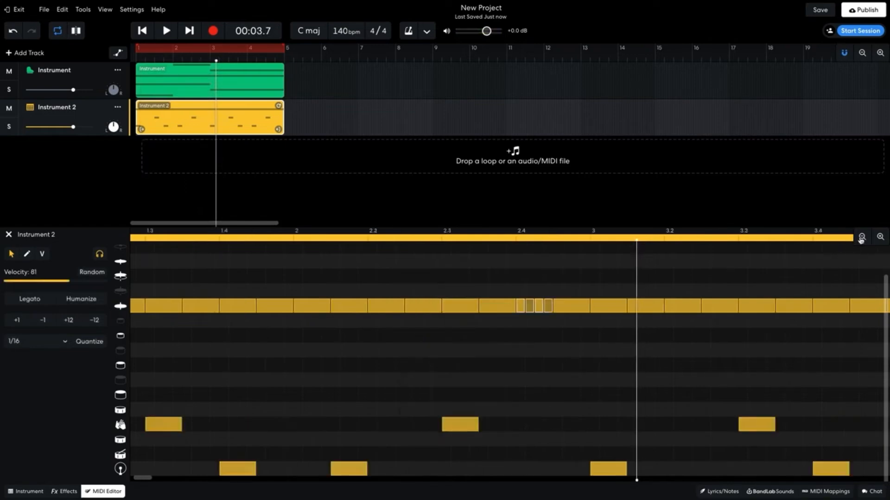
click(861, 237)
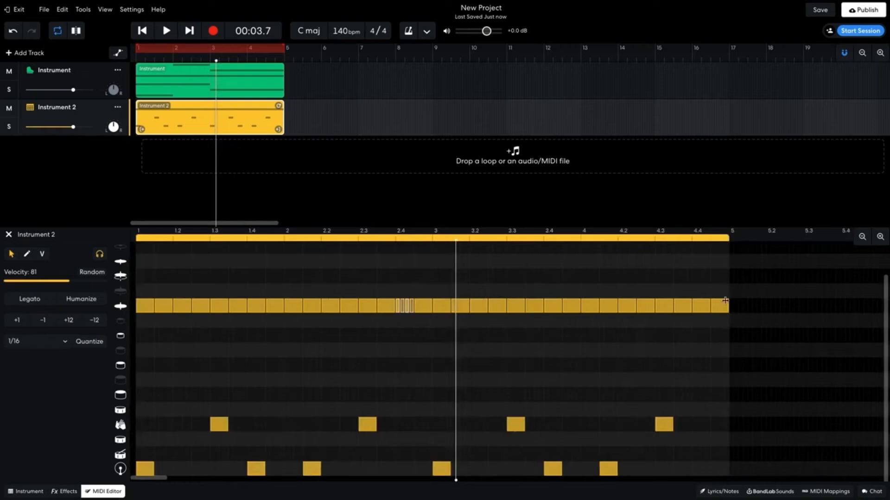
right_click(725, 300)
click(735, 350)
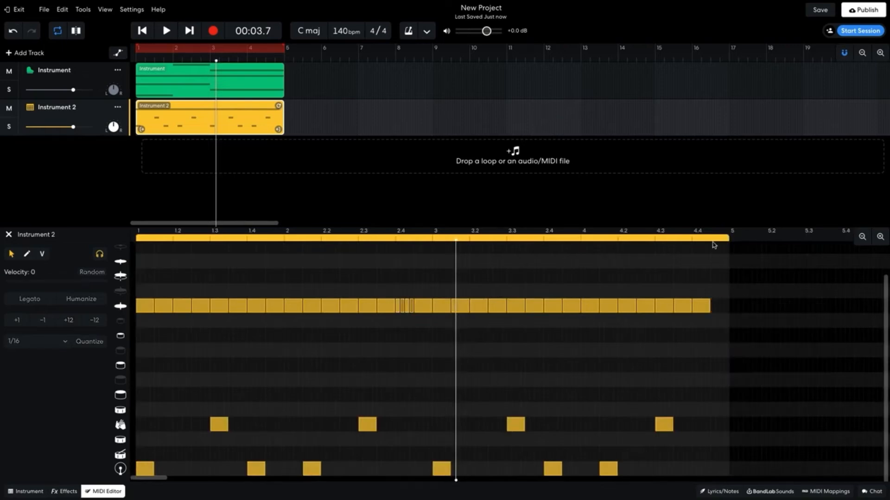
click(710, 238)
right_click(717, 293)
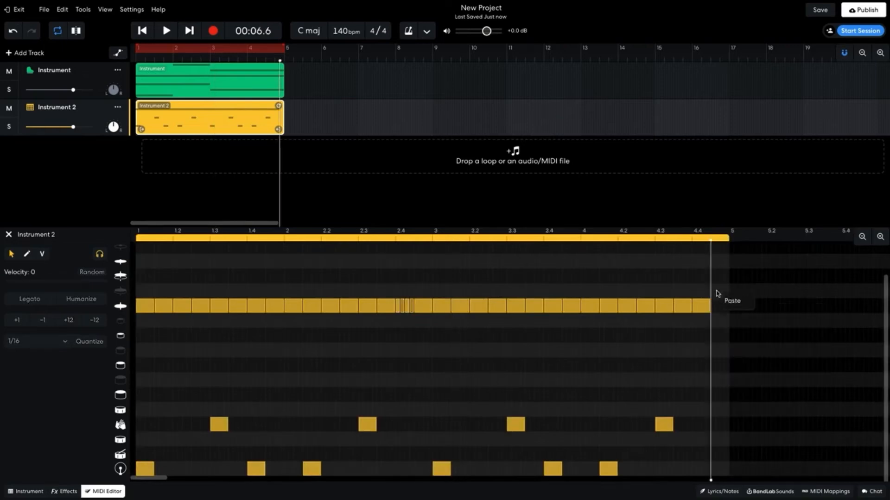
click(726, 303)
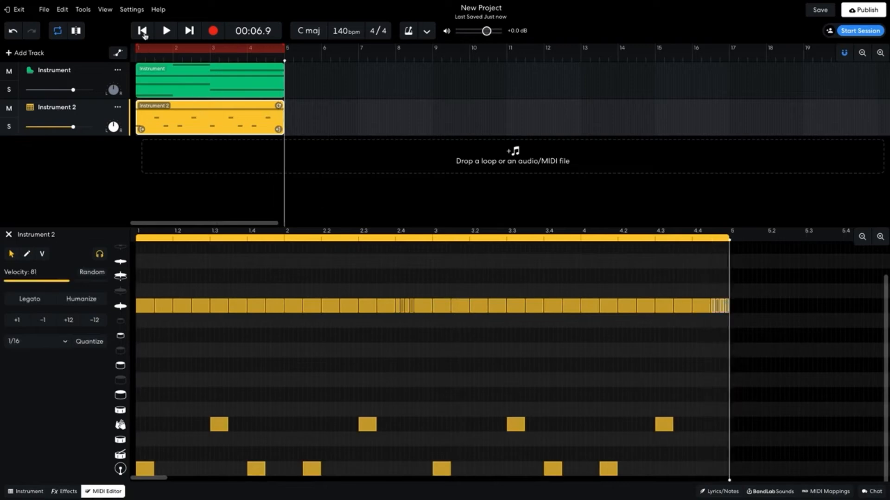
Play the four-bar loop from the start to hear both hi-hat rolls
click(142, 31)
key(space)
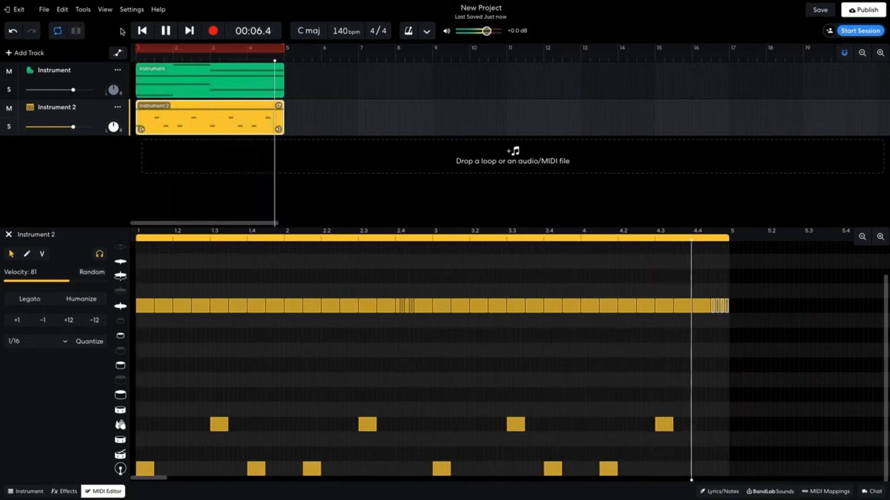
key(space)
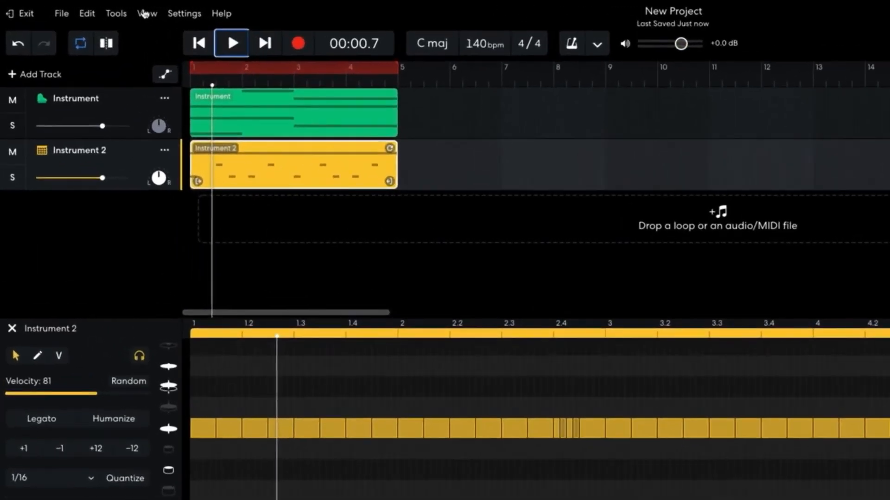
Change the grid size and check the new gridlines against the drum pattern
click(104, 9)
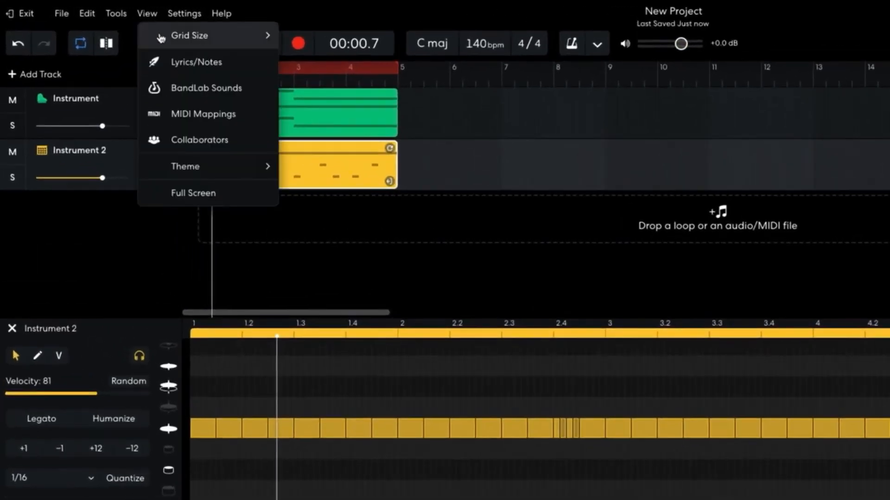
mouse_move(160, 38)
click(280, 35)
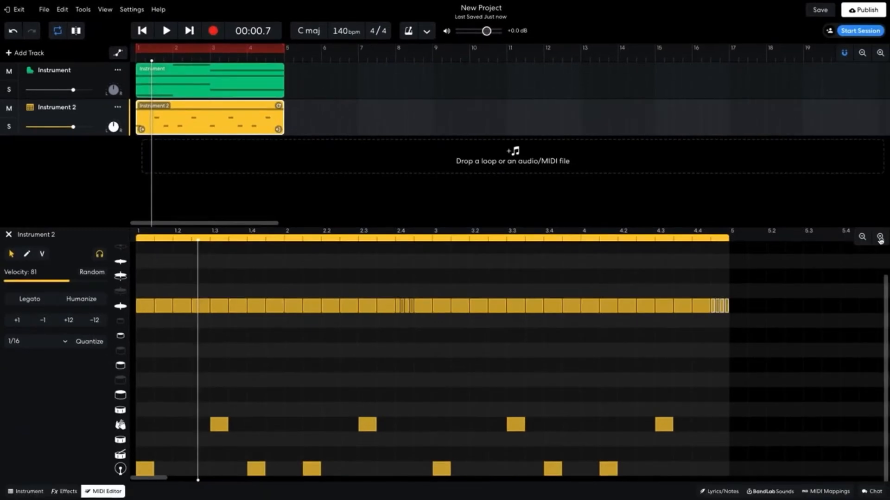
click(880, 238)
click(880, 238)
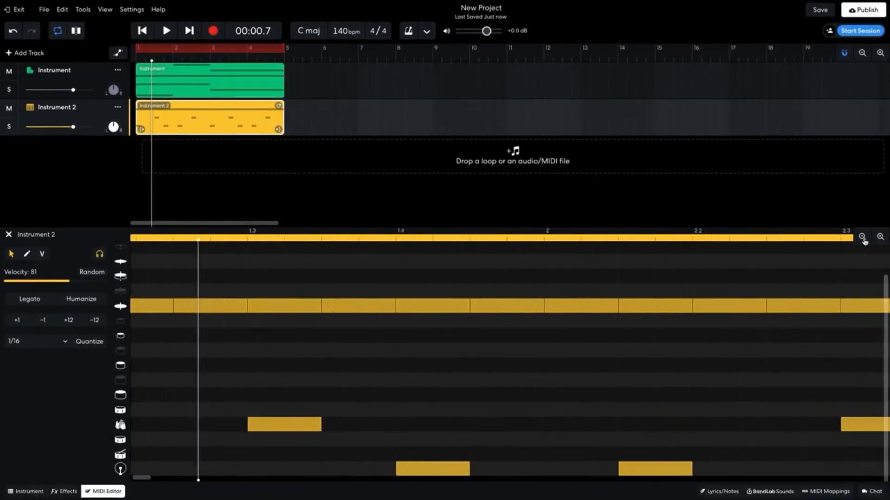
click(863, 238)
click(862, 238)
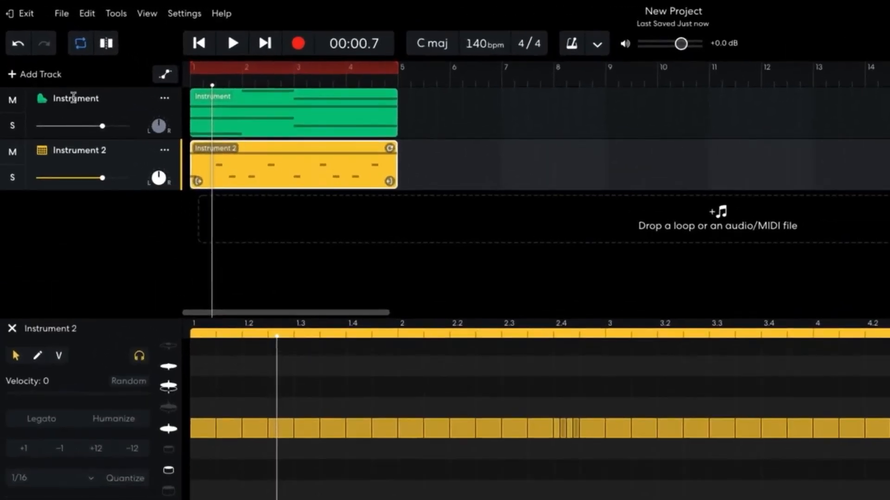
Rename the first track Piano and the second track Drums
double_click(73, 97)
text(Piano)
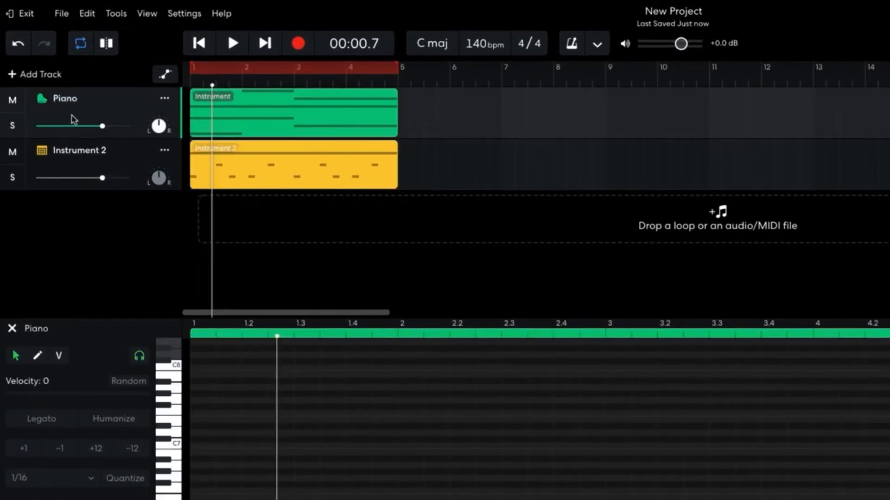
double_click(74, 150)
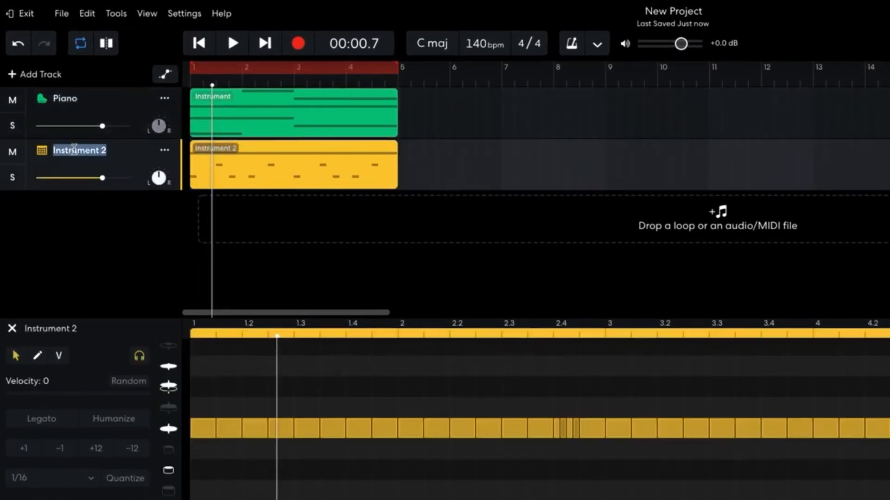
text(Drums)
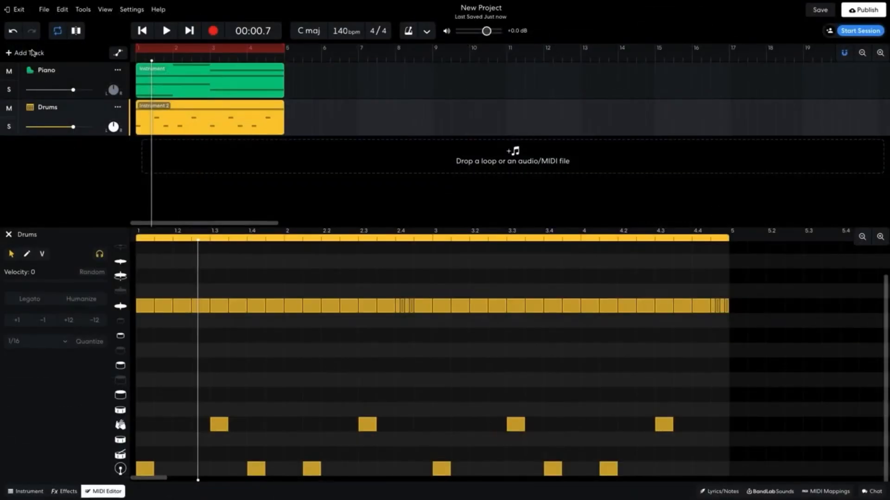
Add a third track of the Instruments type and set its sound to the G-Funk Sine synth lead
click(31, 53)
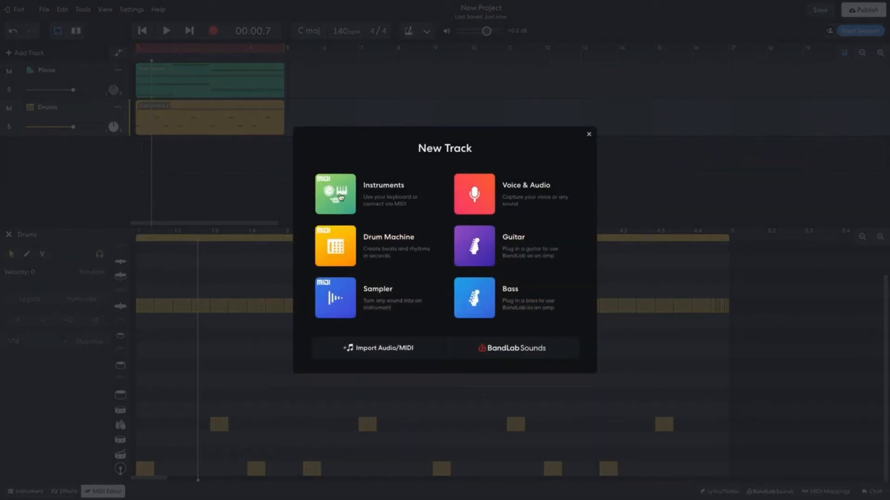
click(337, 195)
click(33, 488)
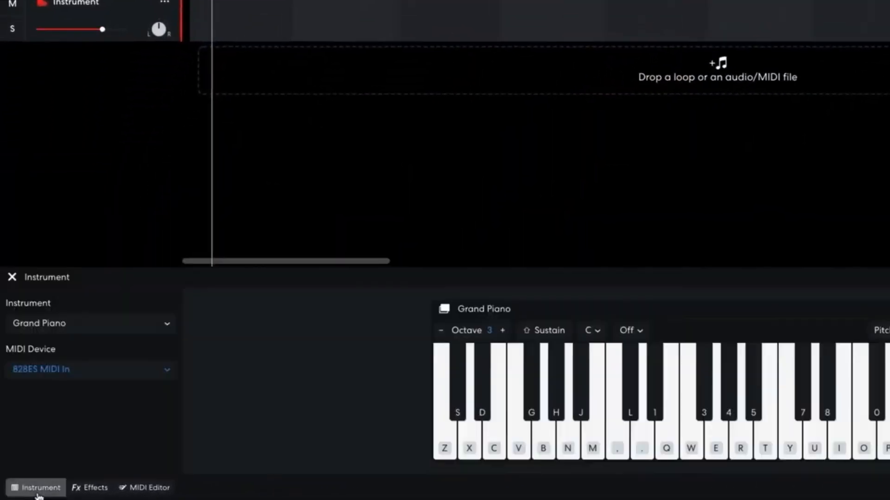
click(65, 327)
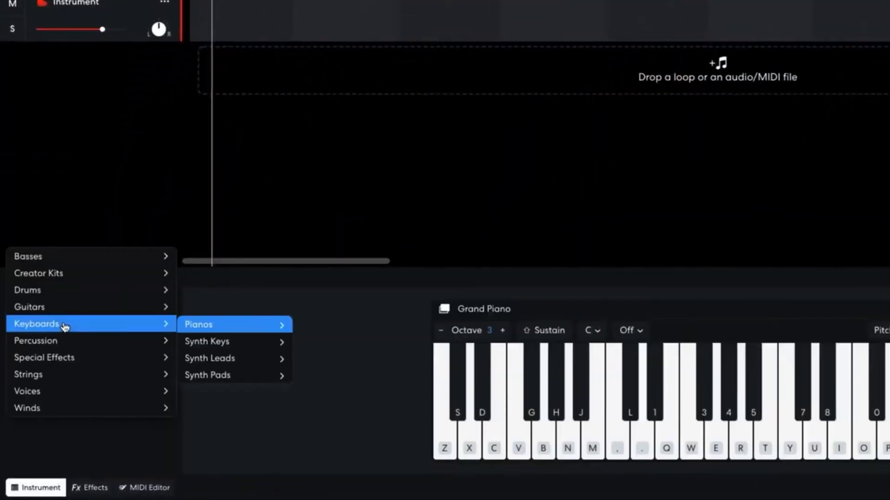
mouse_move(229, 359)
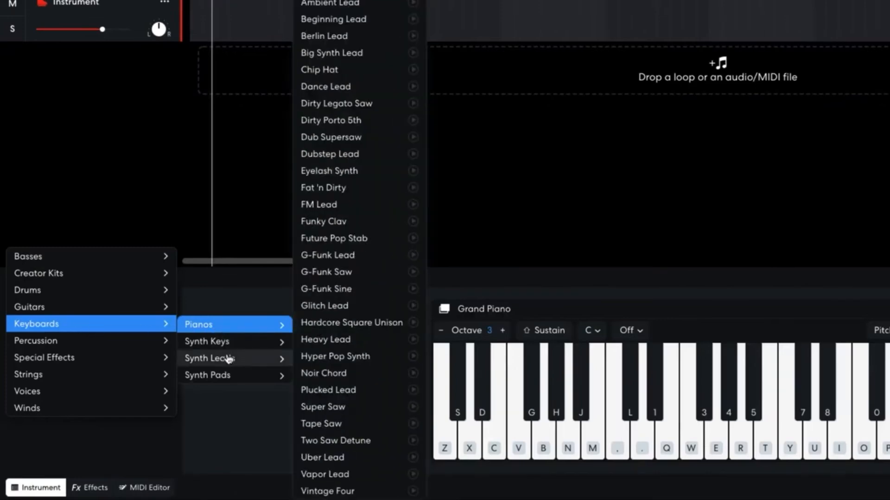
click(338, 289)
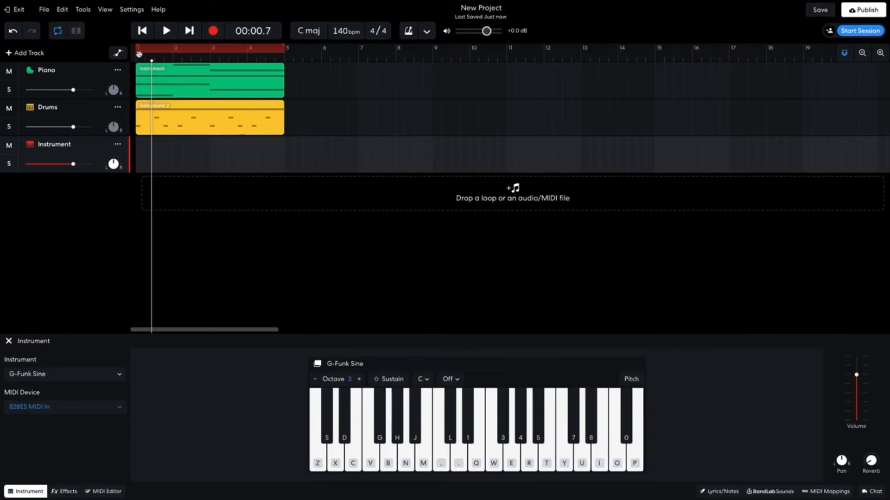
Record a four-bar melody on the G-Funk Sine track, starting from the beginning of the loop
click(142, 31)
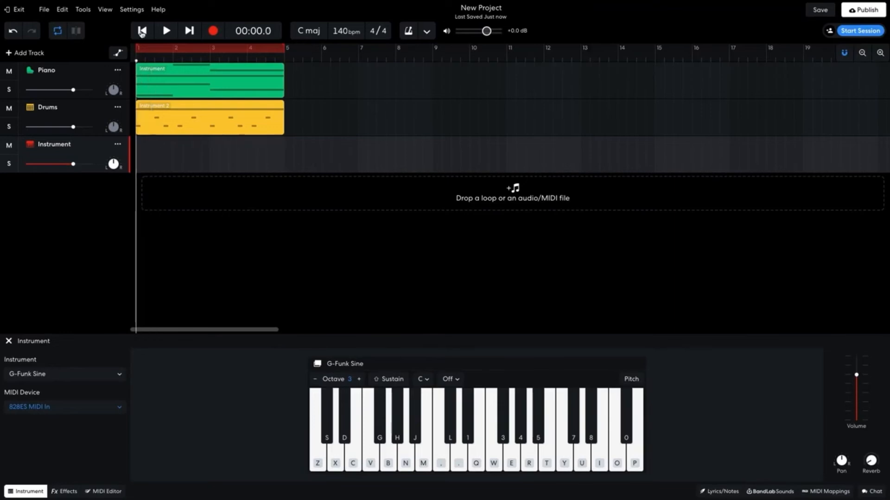
click(212, 31)
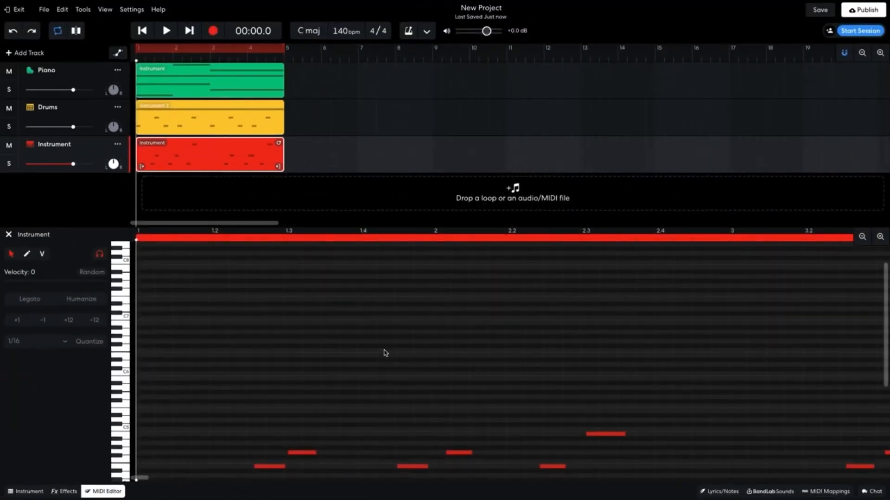
Quantize all notes of the recorded melody to 1/16 and play back the result
key(ctrl+a)
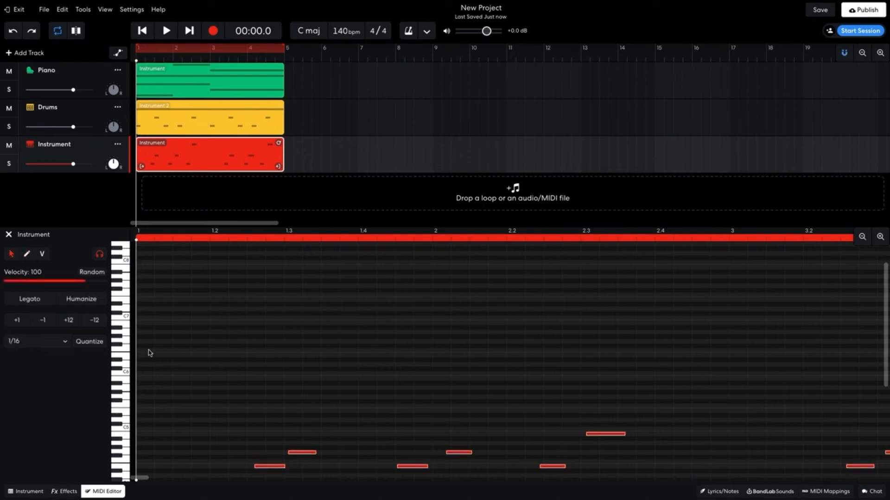
click(92, 343)
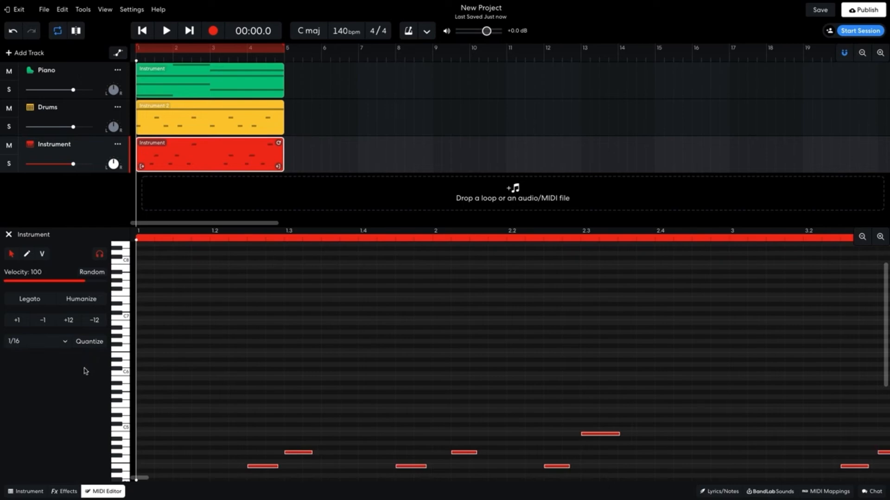
key(space)
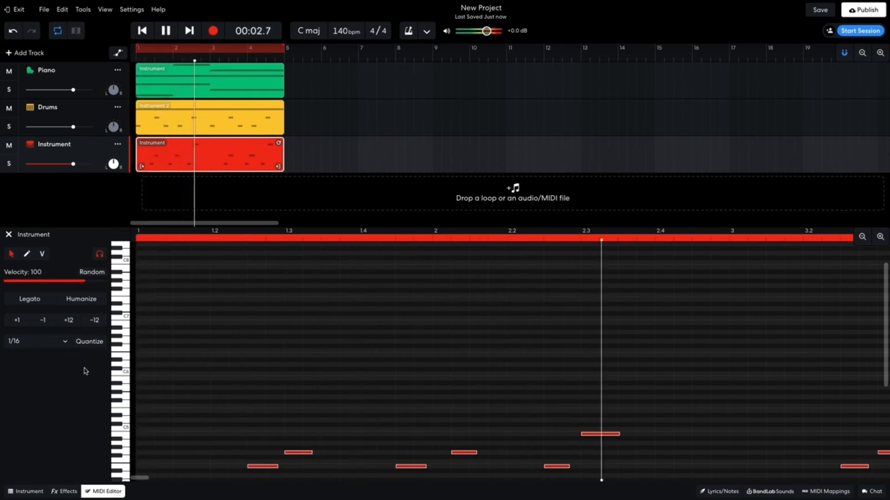
key(space)
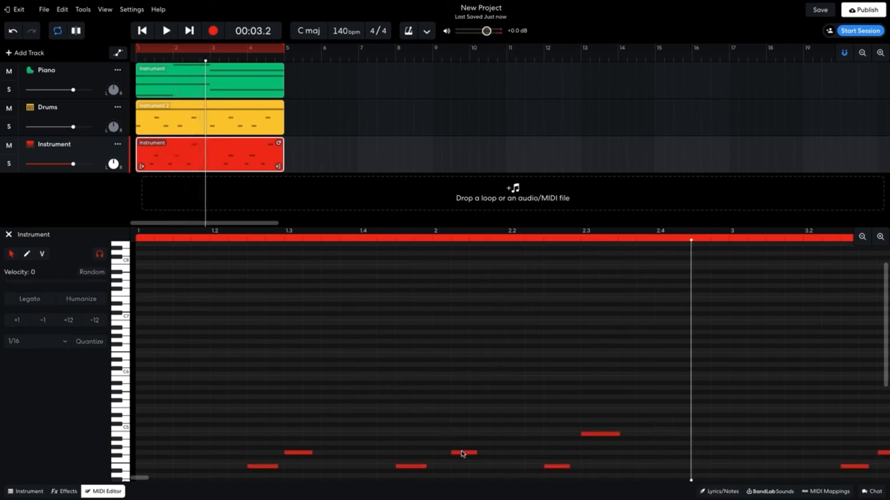
Move the melody note lying just after bar 2 back to the start of bar 2, and audition it from the beginning
drag(461, 453, 445, 455)
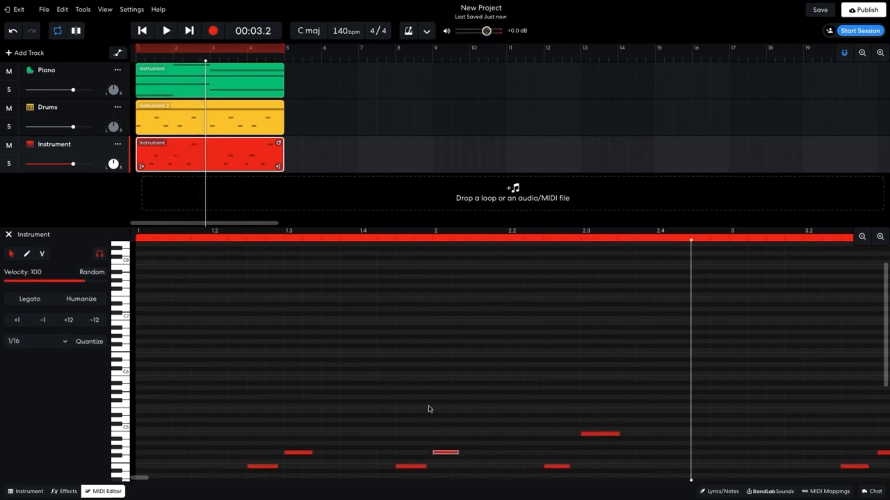
click(143, 31)
key(space)
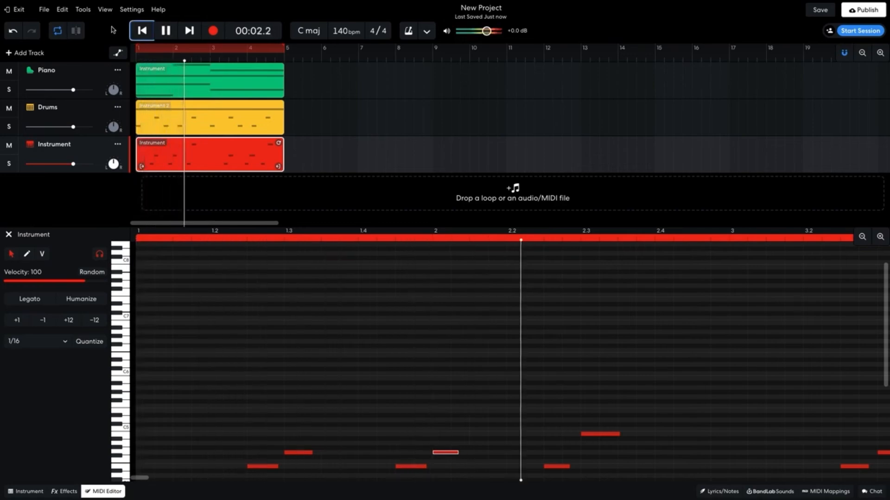
key(space)
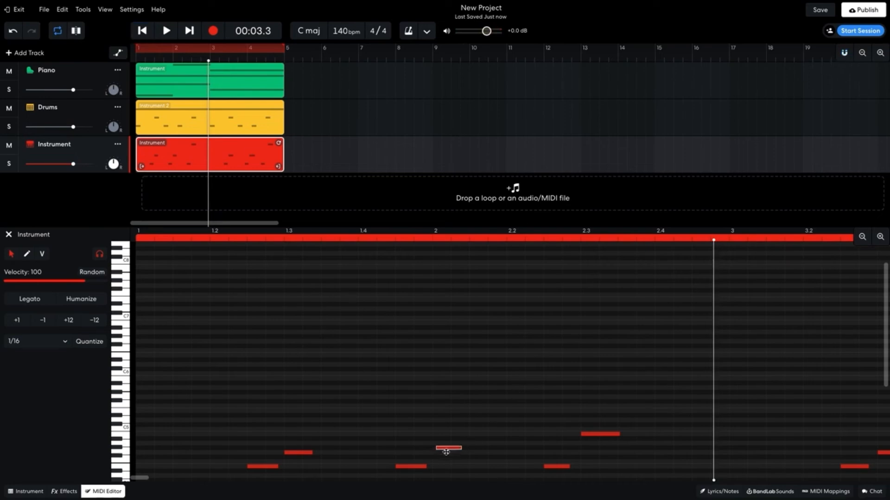
Try shifting the bar 2 melody note freely with grid snapping off, and turn snapping back on
mouse_move(441, 454)
mouse_down()
mouse_move(462, 454)
mouse_move(446, 453)
mouse_up()
click(843, 54)
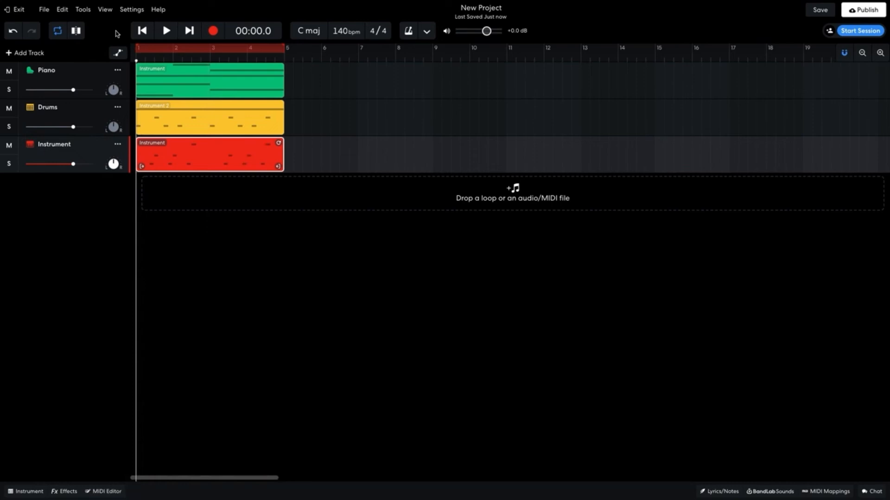
Play the full loop and lower the volume of the Piano, Drums and Instrument tracks to about -3.3 dB each
key(space)
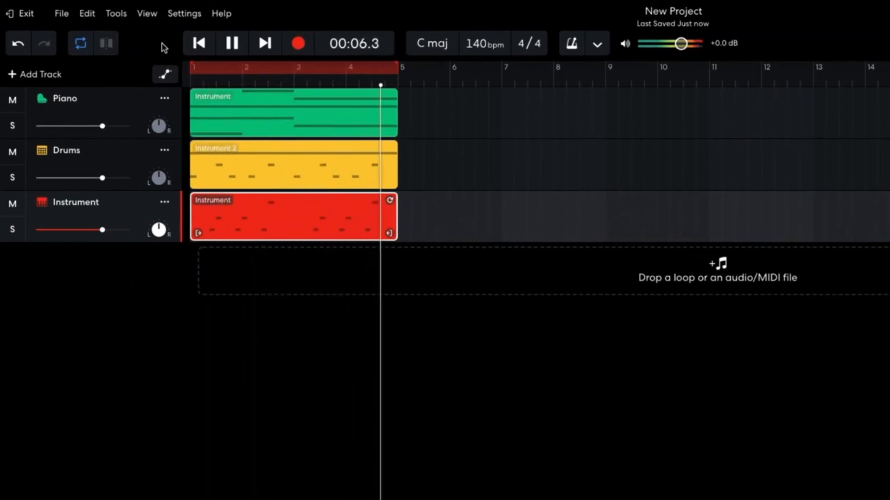
key(space)
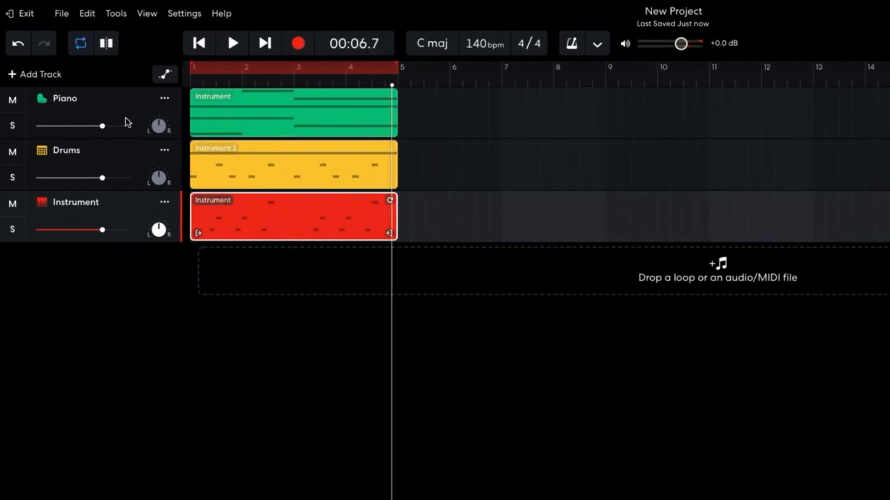
mouse_move(102, 126)
mouse_down()
mouse_move(88, 127)
mouse_move(116, 131)
mouse_up()
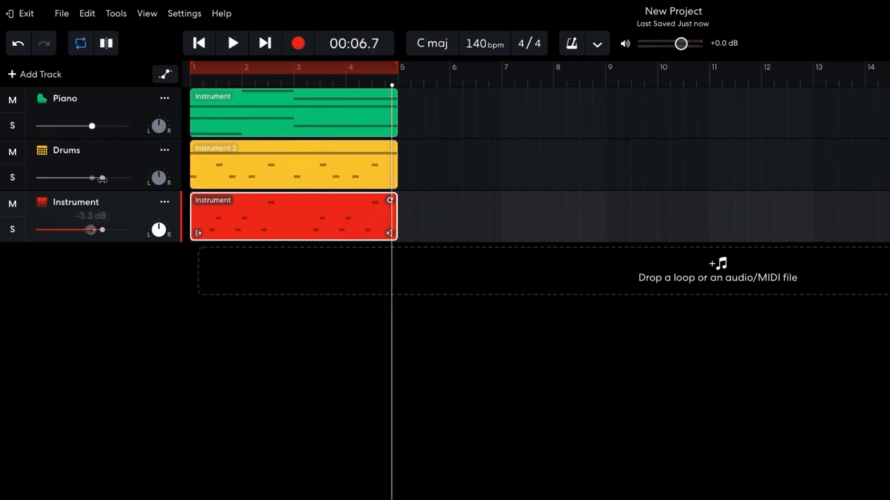
drag(89, 231, 92, 230)
key(space)
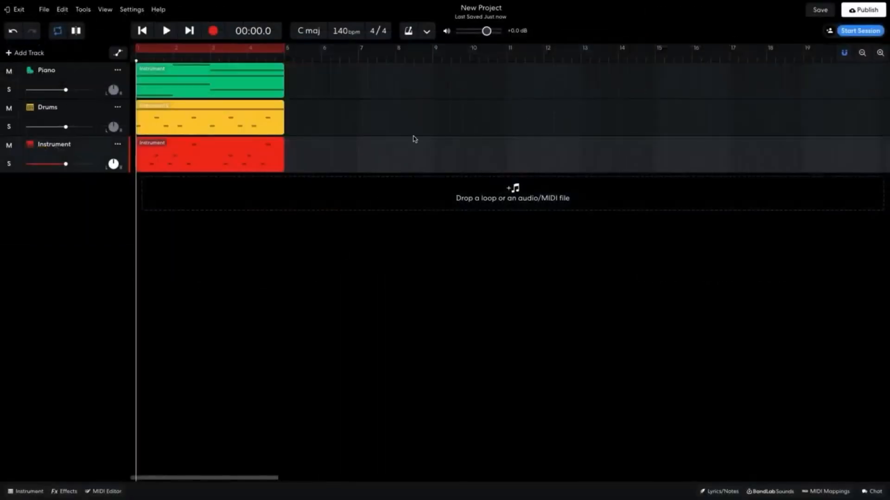
Rename the project Piano Trap and save it
click(484, 7)
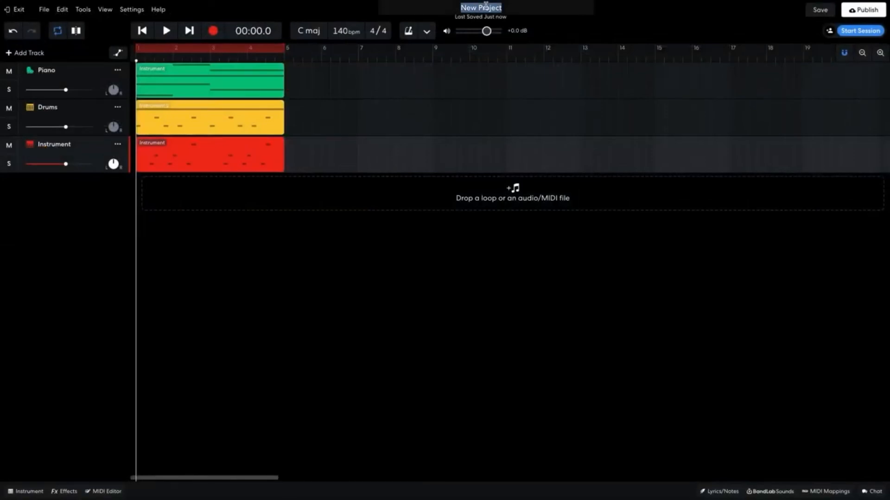
text(Piano Trap)
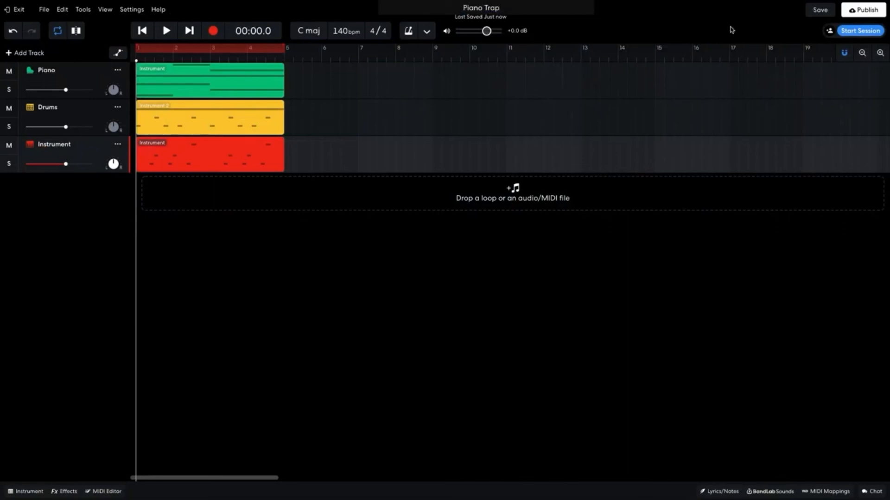
click(817, 11)
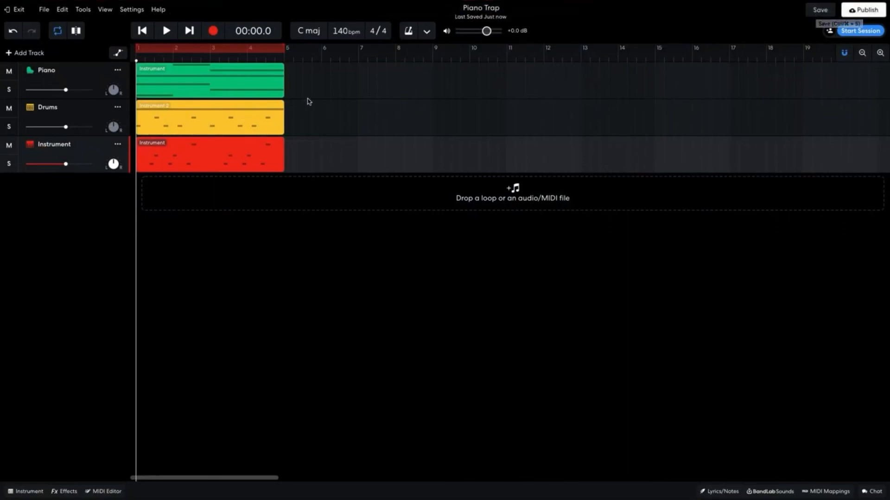
Bring up the MIDI and WAV export options for the Piano track's region
right_click(215, 84)
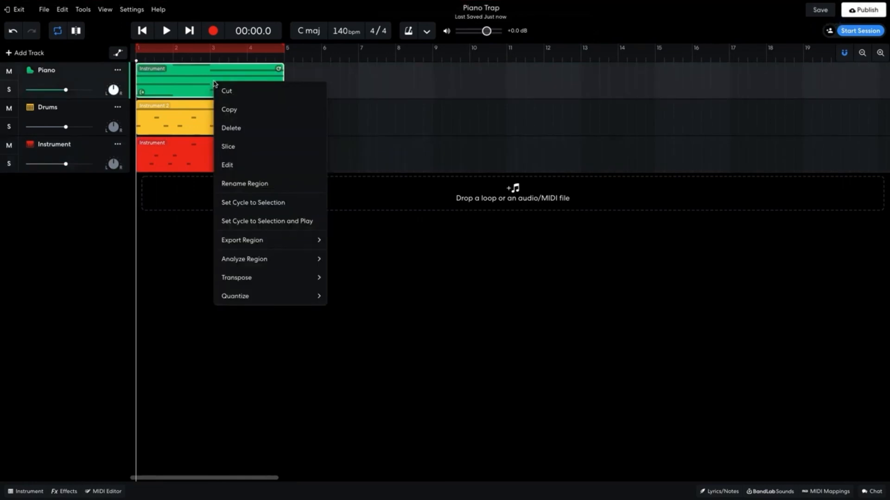
mouse_move(258, 239)
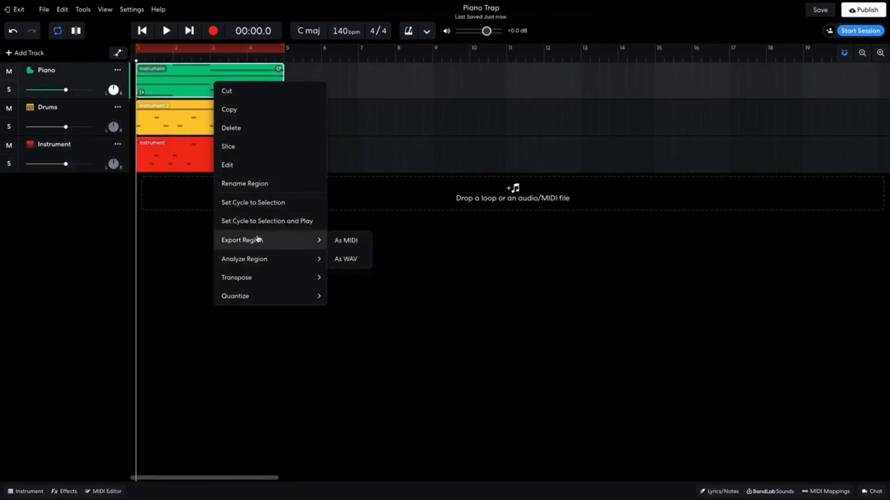